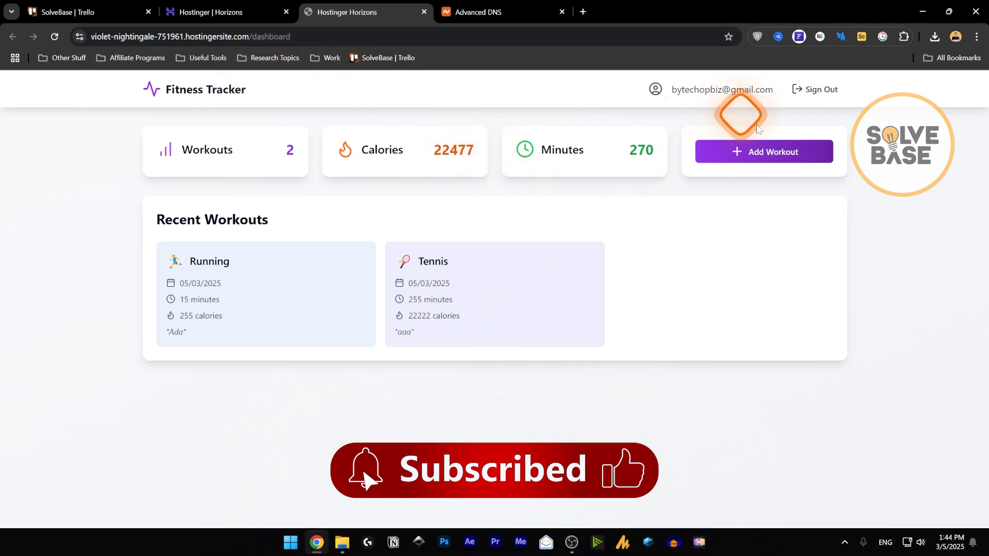
- Log a Cycling workout of 155 minutes and 22 calories in Fitness Tracker
click(752, 152)
click(515, 215)
click(458, 271)
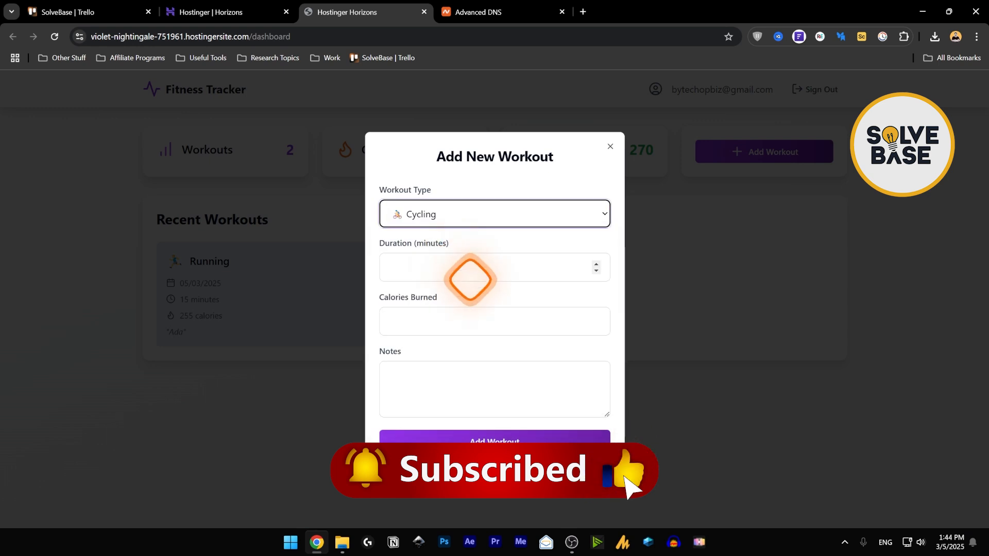
click(462, 267)
click(443, 321)
click(448, 271)
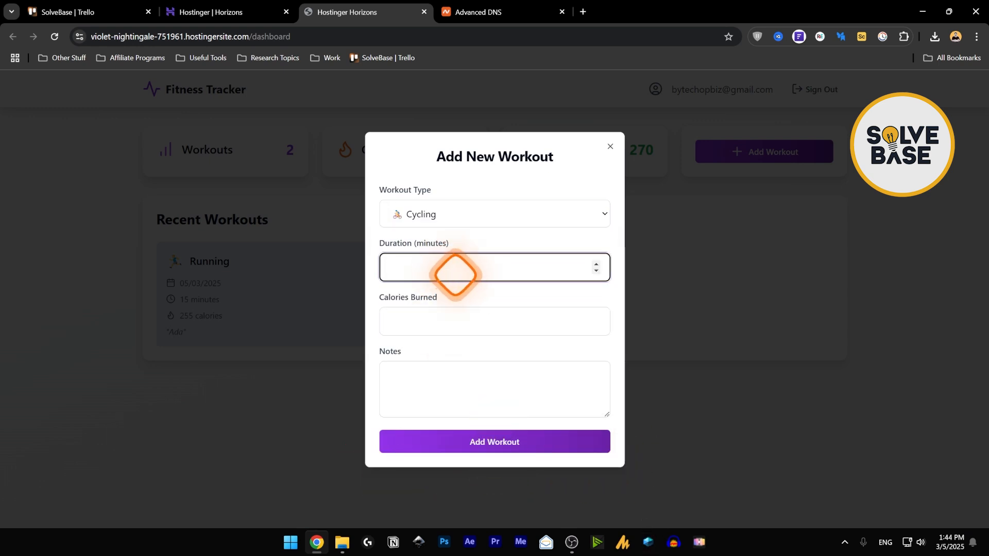
text(155)
click(428, 319)
text(2)
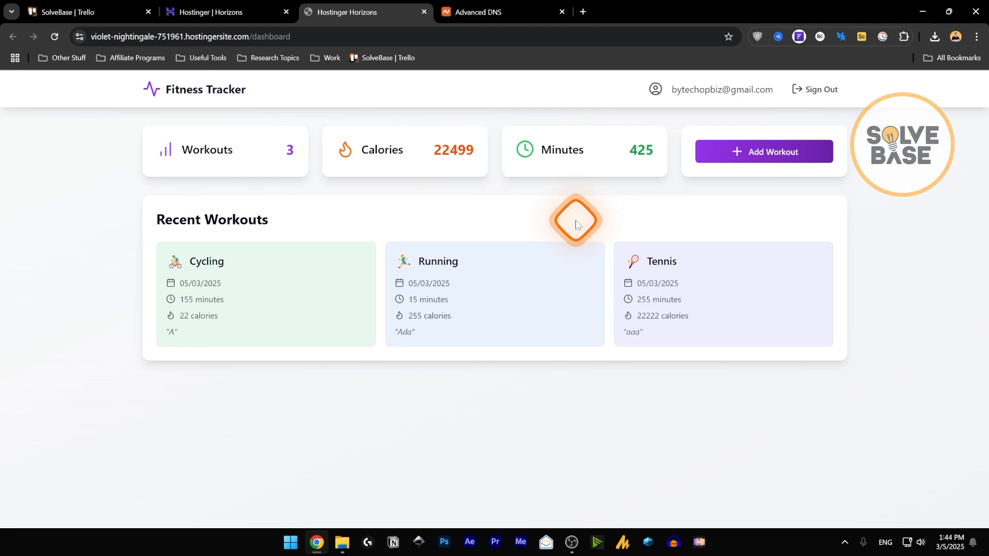
- Sign out, open the signup page, then return to the Hostinger Horizons editor
click(819, 90)
click(486, 274)
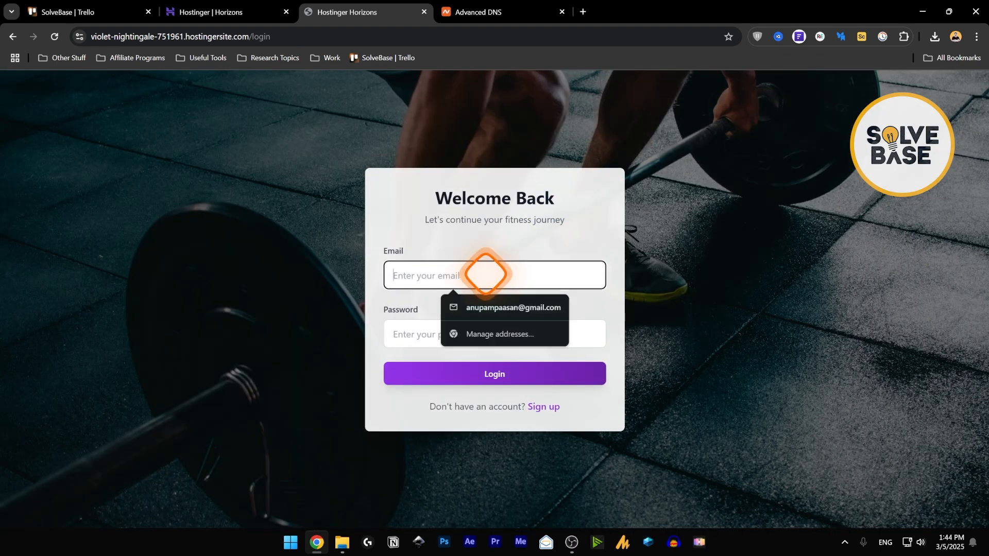
click(543, 406)
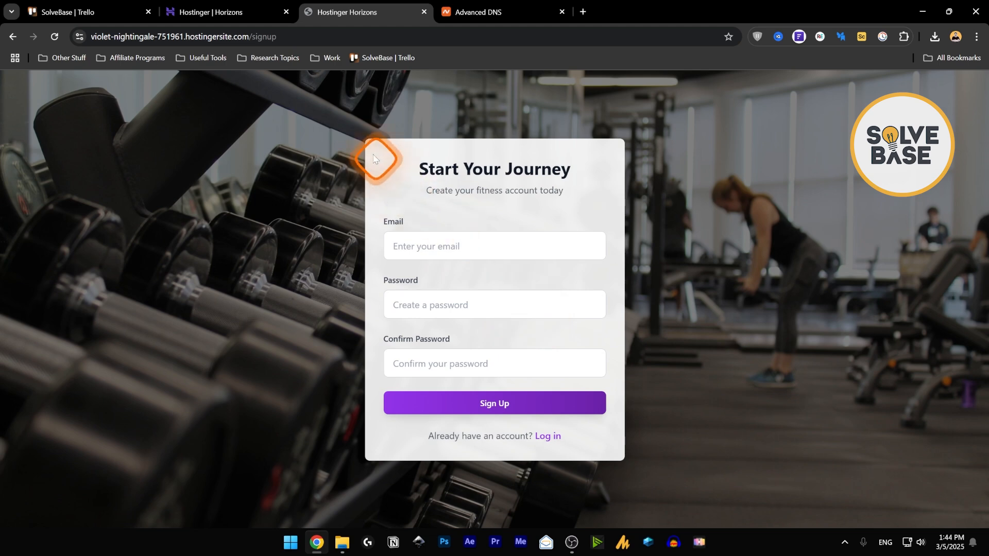
click(220, 6)
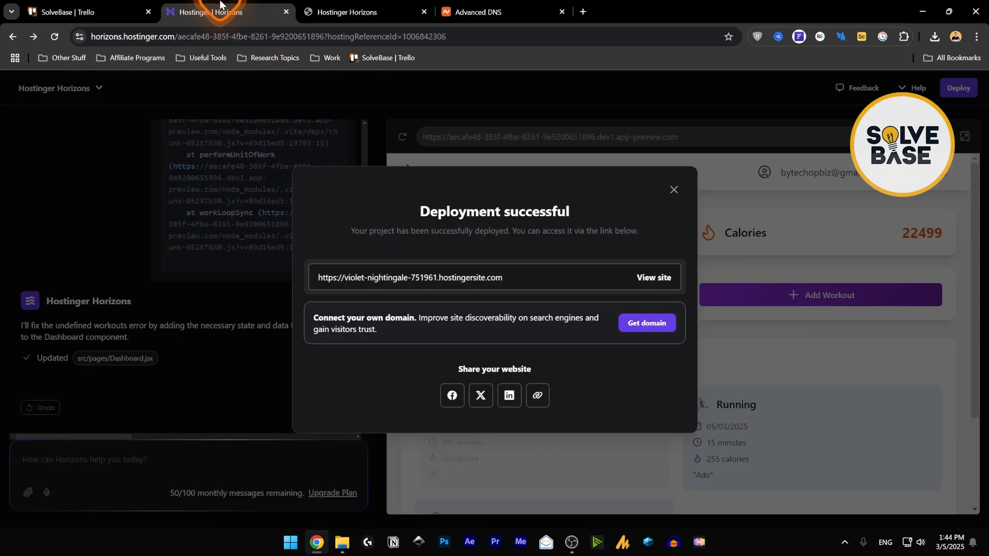
- Dismiss the success notice, redeploy the Fitness Tracker project and view the live site
click(674, 190)
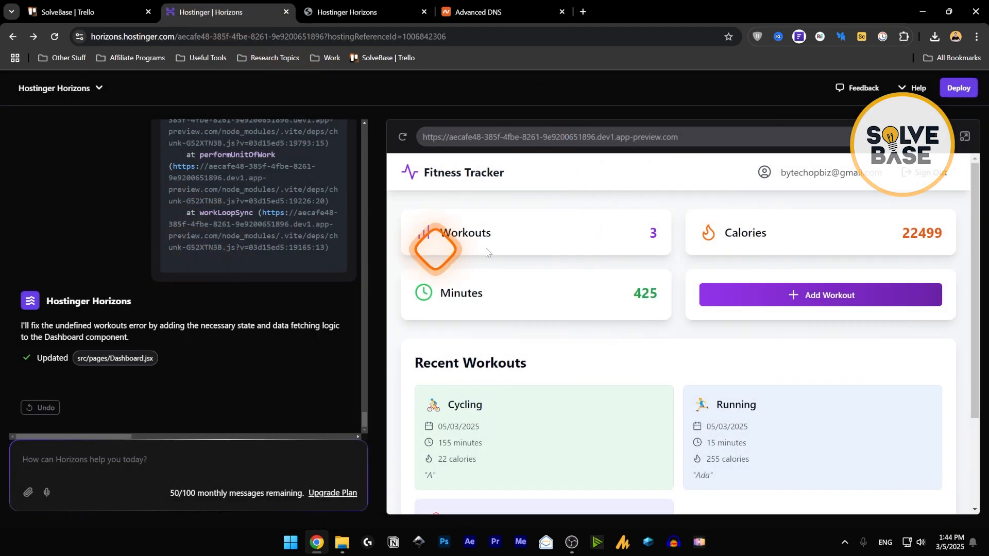
click(961, 89)
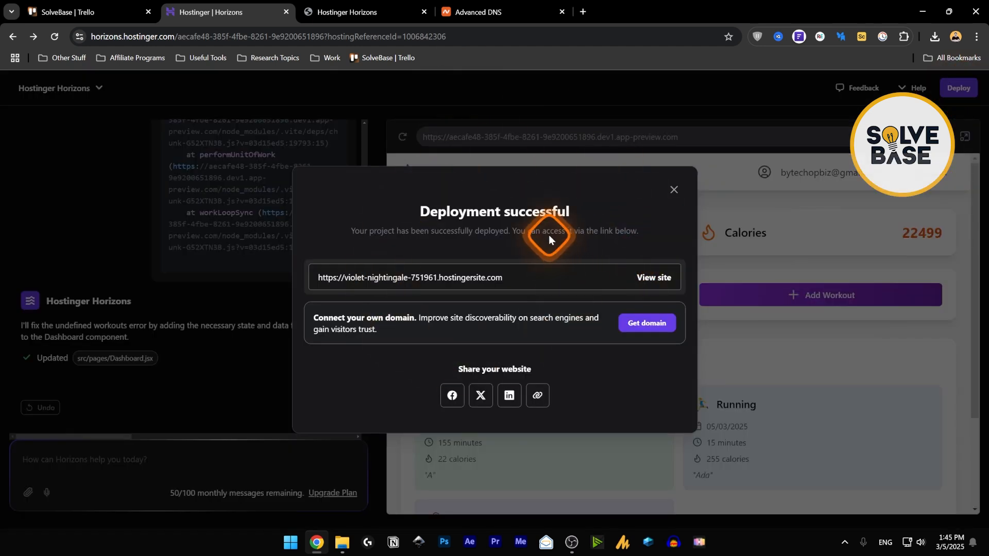
click(655, 277)
click(562, 11)
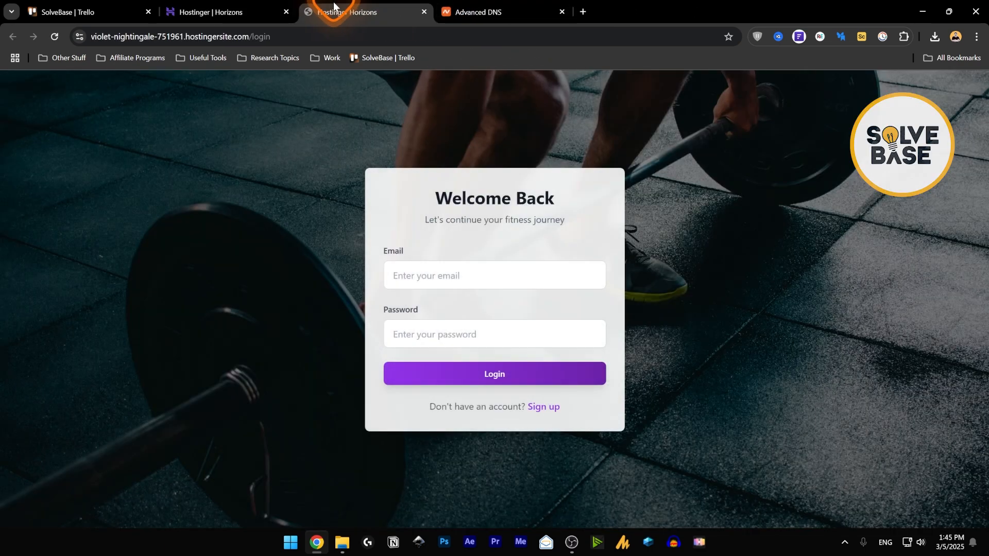
click(245, 36)
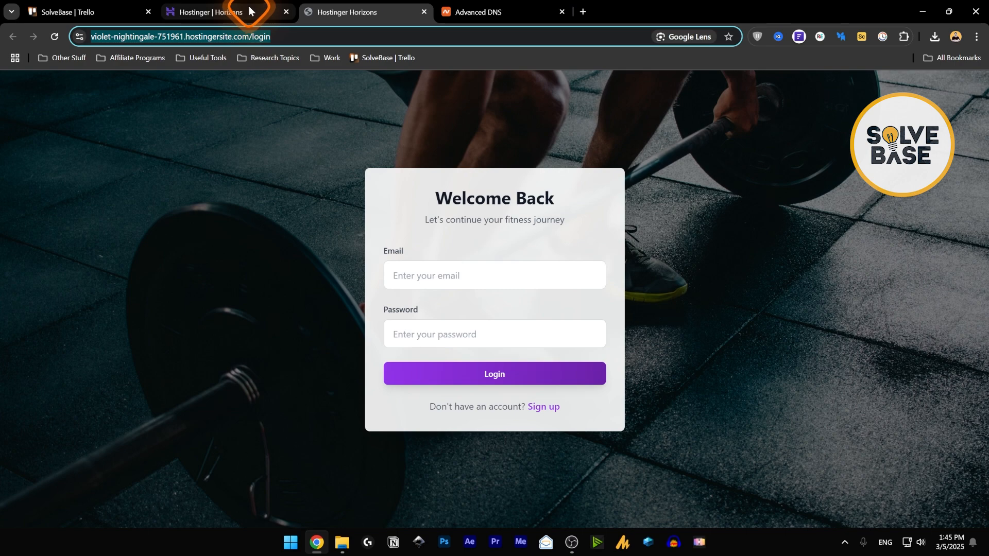
- In the Horizons tab, load hpanel.hostinger.com/websites in the address bar
click(249, 10)
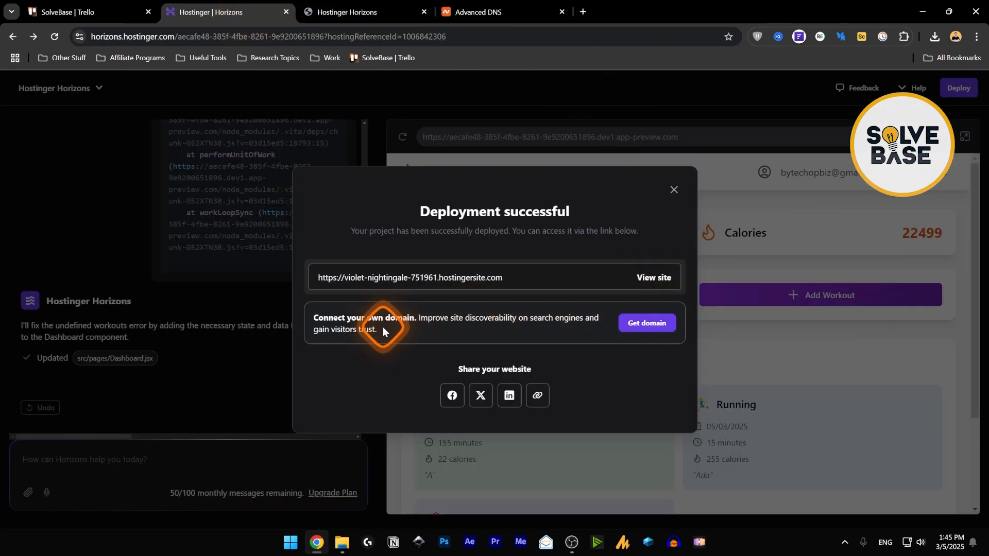
click(190, 36)
text(hoa)
key(BackSpace)
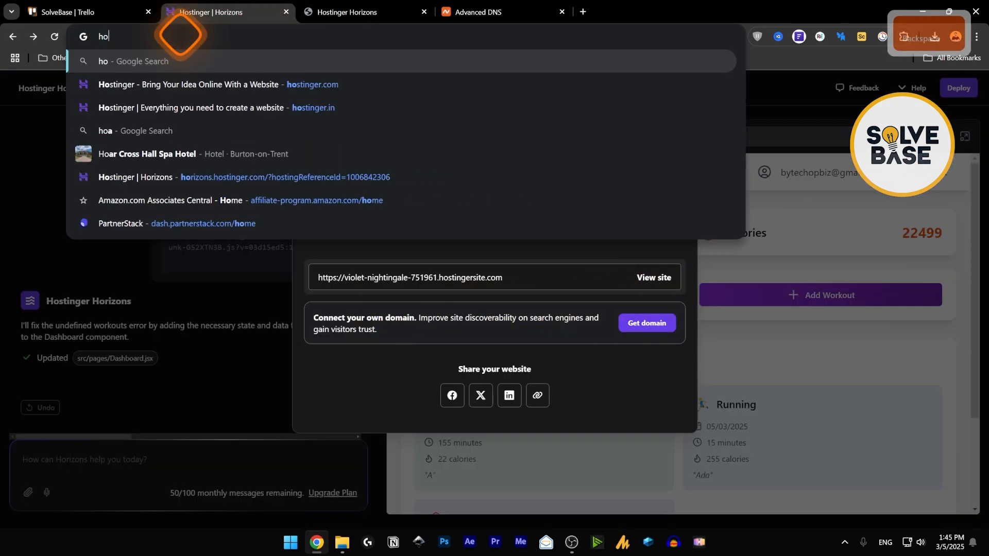
key(BackSpace)
text(panel.hostinger.com/websites)
key(Return)
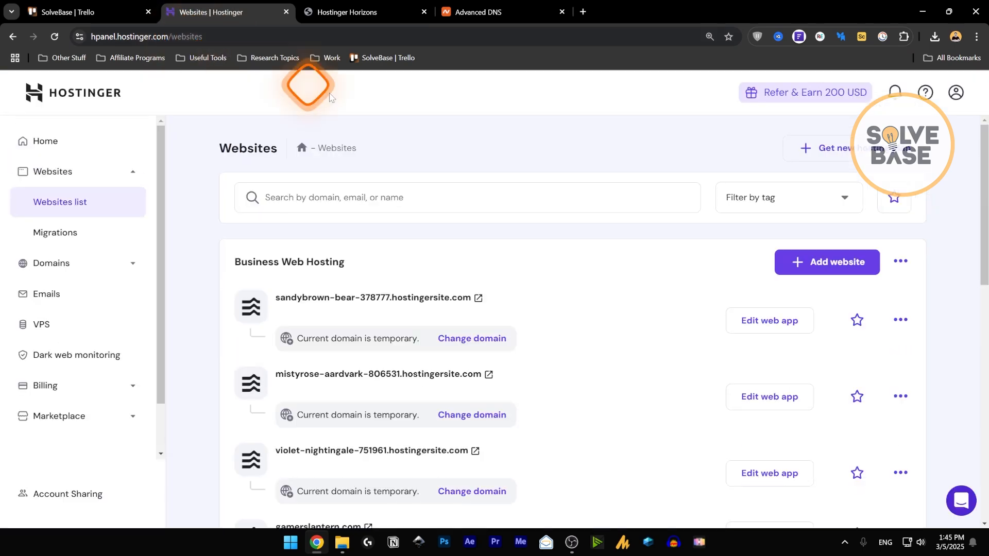
- In the hPanel Websites list, choose Change domain for violet-nightingale-751961.hostingersite.com
click(356, 4)
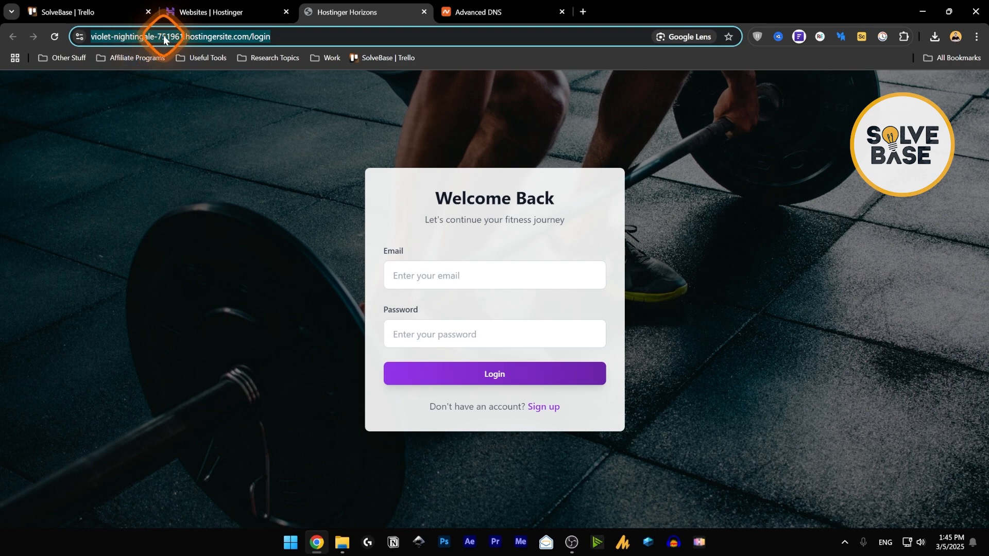
click(222, 12)
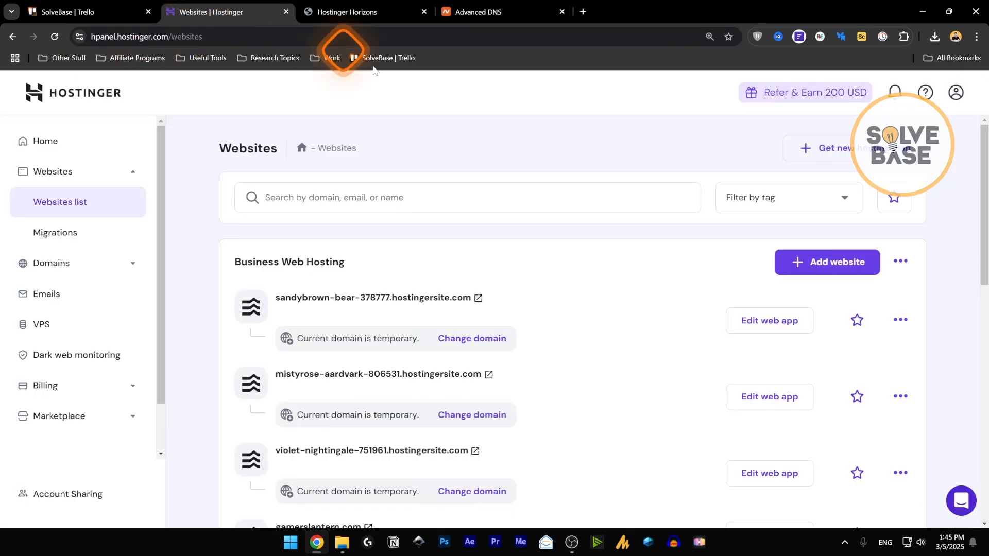
scroll(428, 320, down, 2)
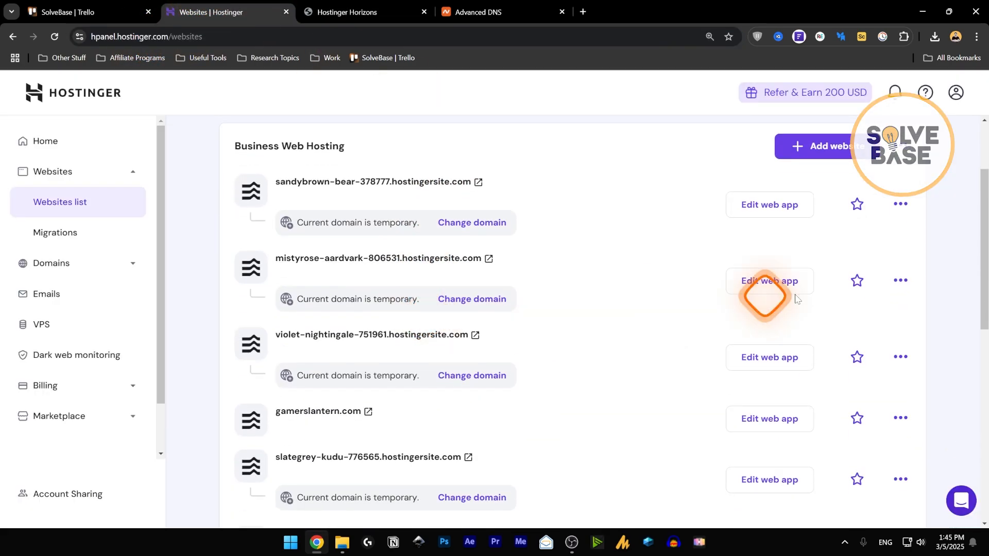
mouse_move(982, 249)
mouse_down()
mouse_move(985, 404)
mouse_move(985, 239)
mouse_move(982, 278)
mouse_move(982, 259)
mouse_up()
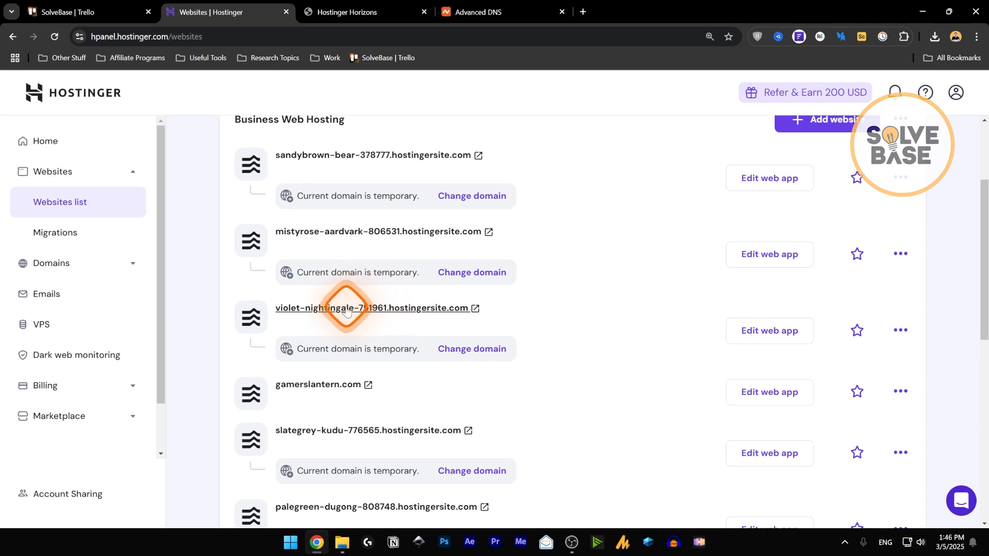
click(459, 350)
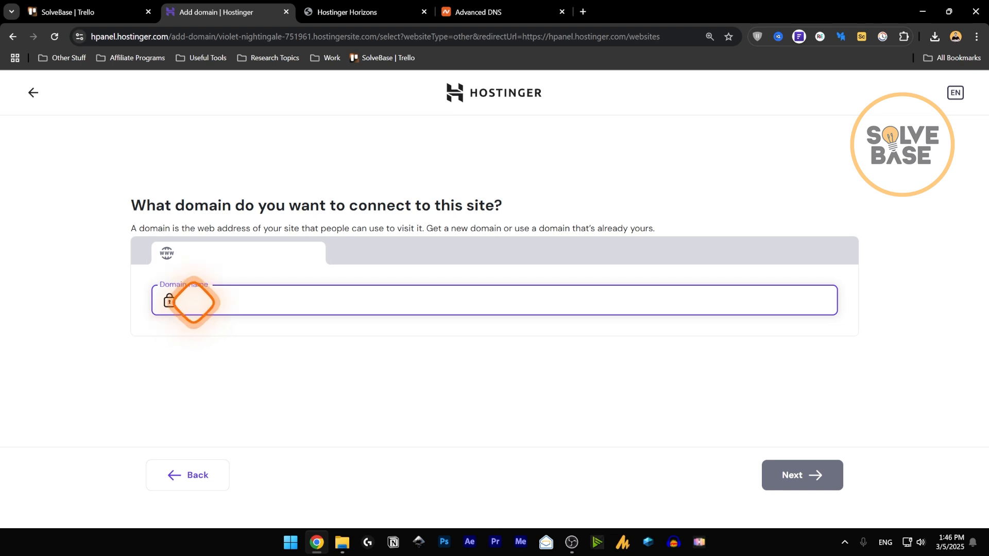
- Copy the domain name aventramedia.com from its Namecheap DNS page
click(497, 7)
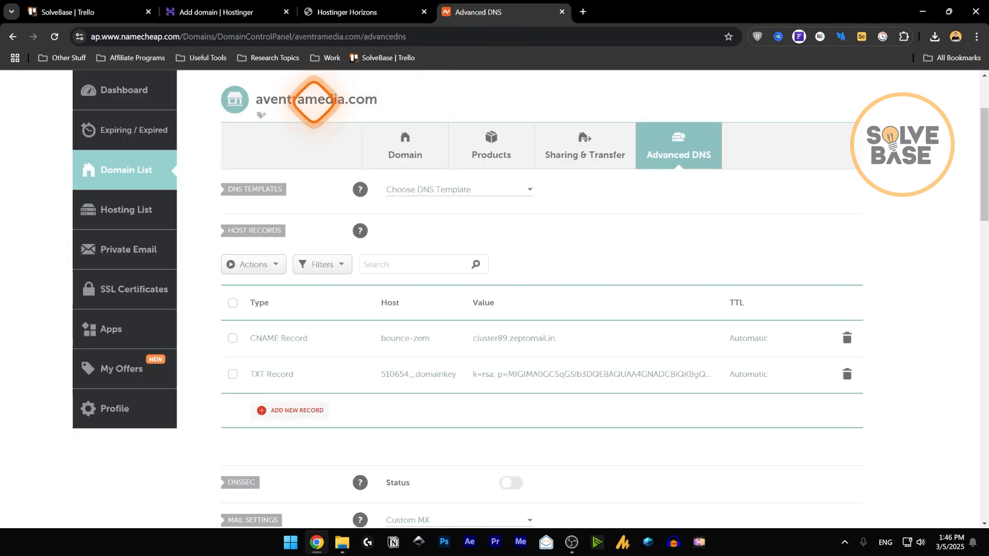
triple_click(309, 100)
key(ctrl+c)
scroll(397, 217, up, 2)
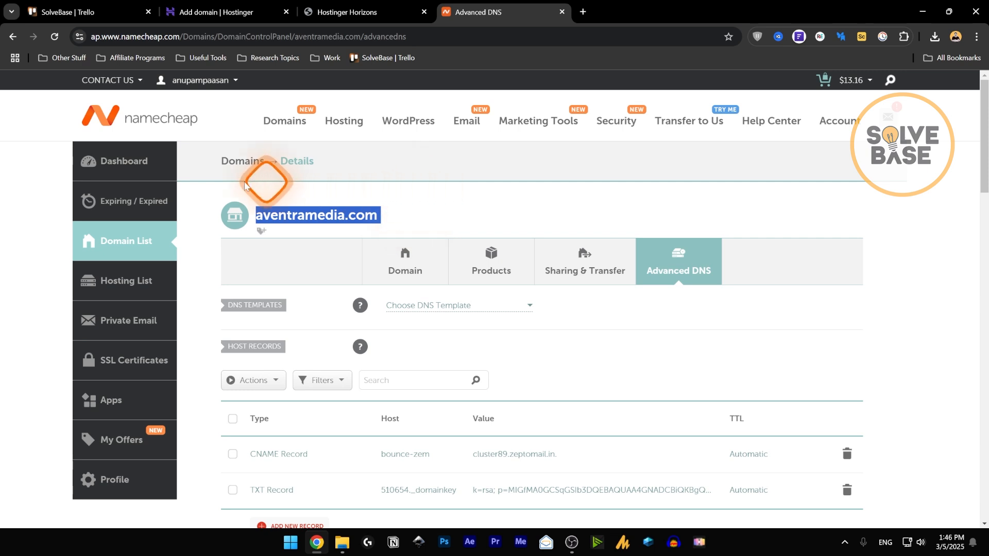
- Manage aventramedia.com from the Namecheap dashboard, review Advanced DNS, then its Domain details
click(135, 162)
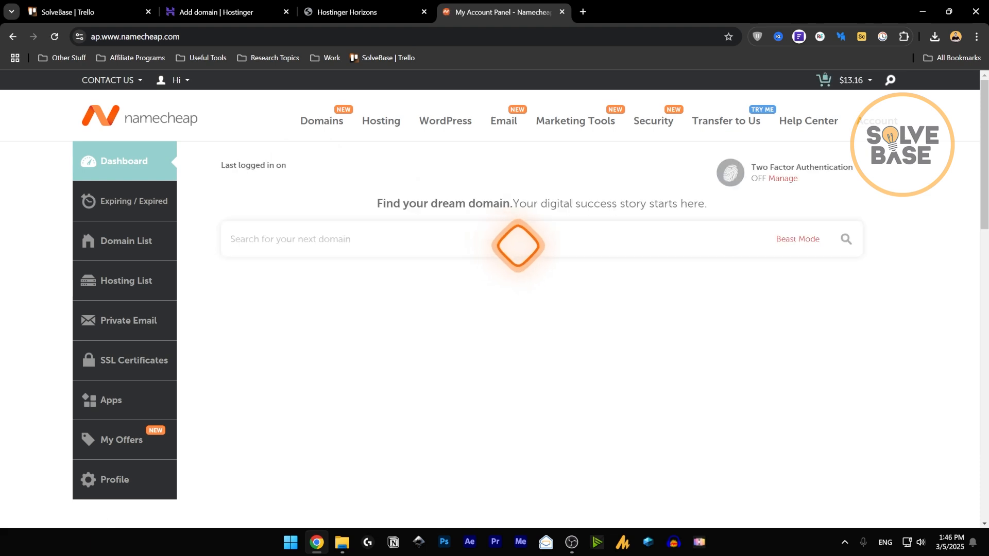
drag(984, 146, 981, 174)
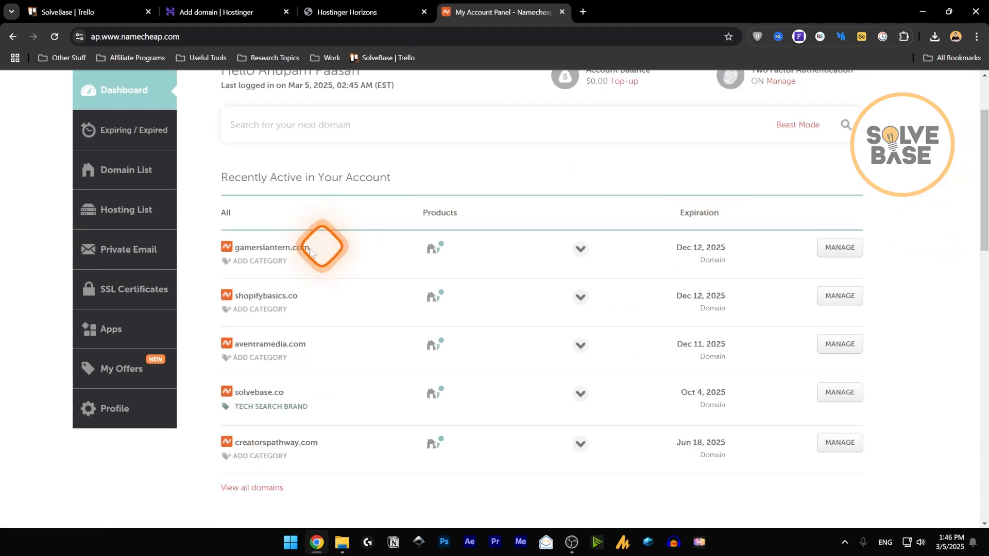
click(850, 345)
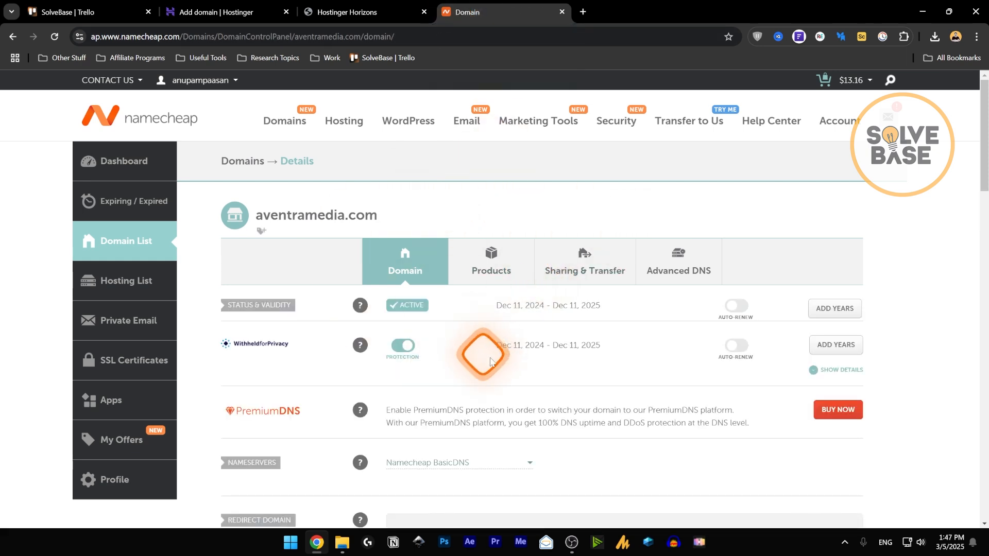
click(669, 264)
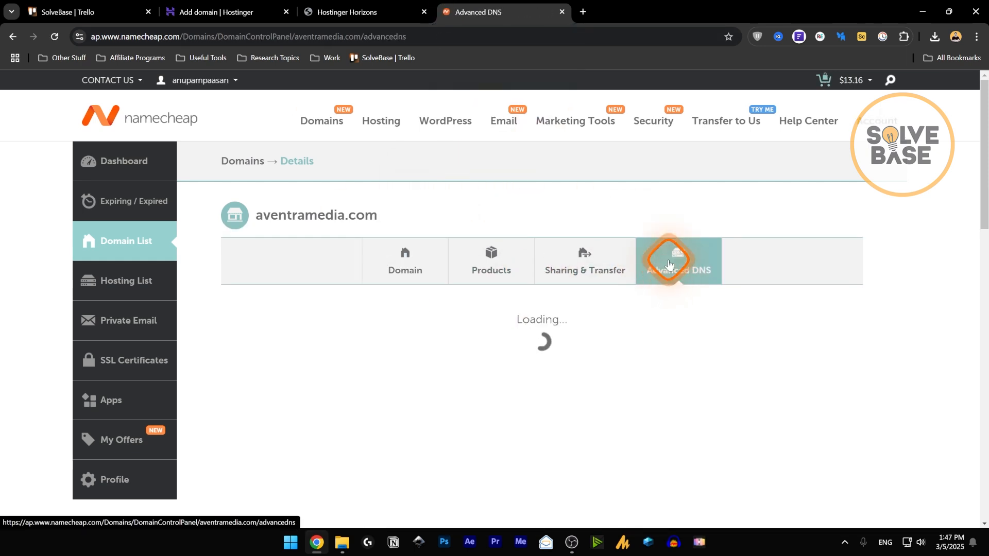
scroll(432, 376, down, 1)
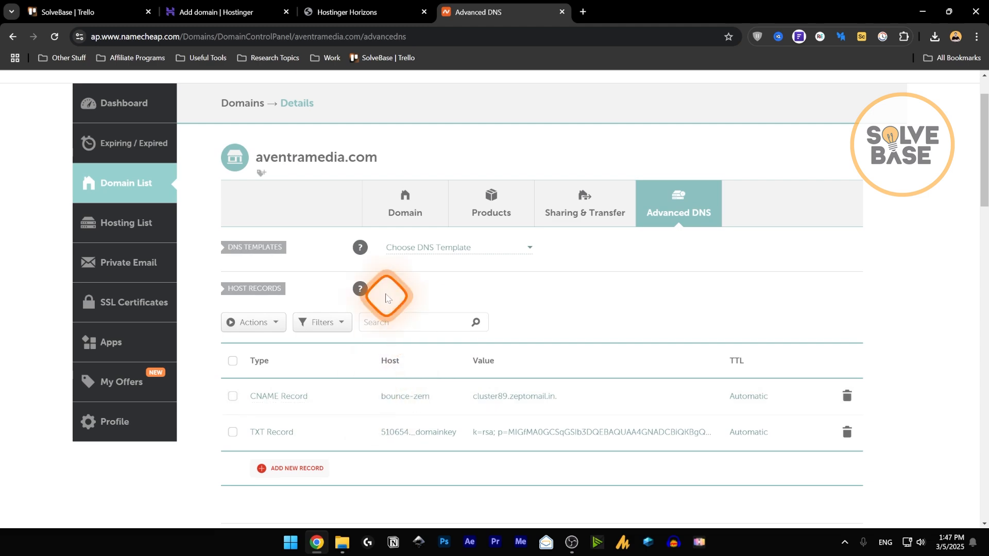
click(405, 210)
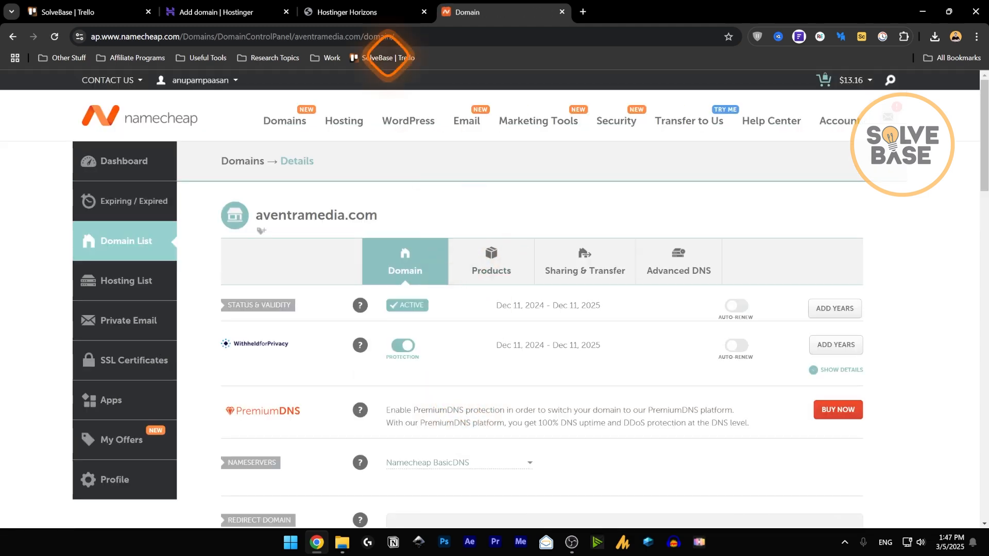
click(351, 11)
- Enter aventramedia.com, choose the already-owned domain suggestion, and confirm with Next
click(226, 12)
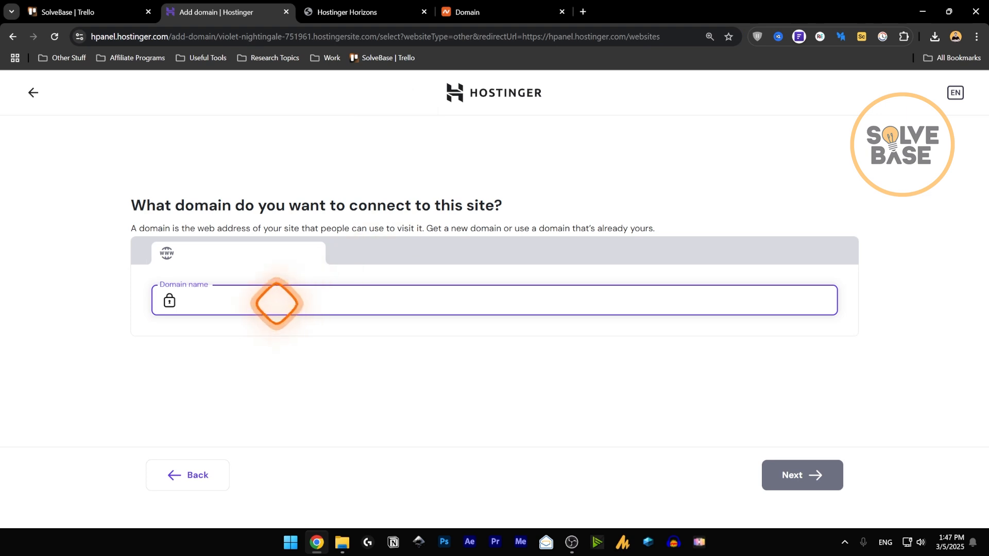
text(av)
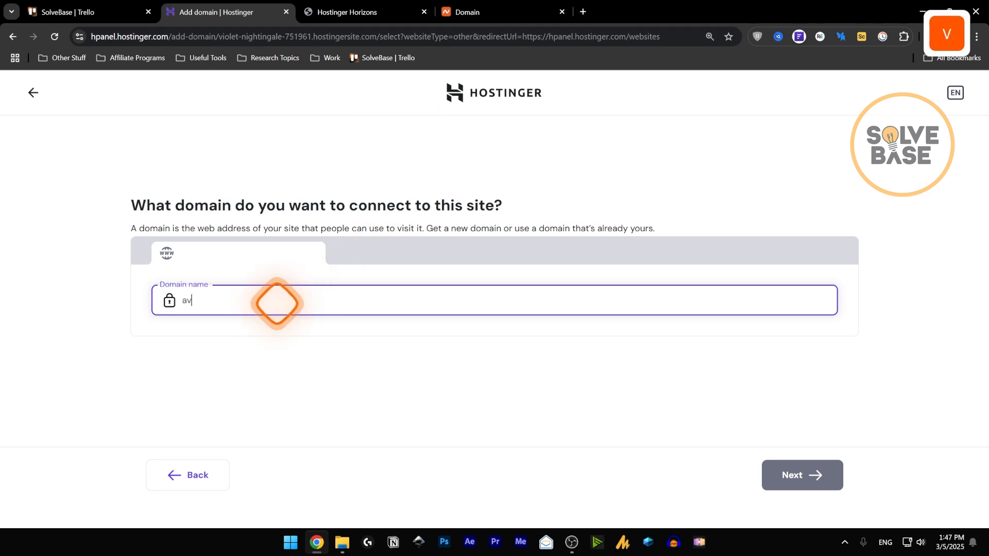
text(emtr)
key(BackSpace)
text(ntramedia.com)
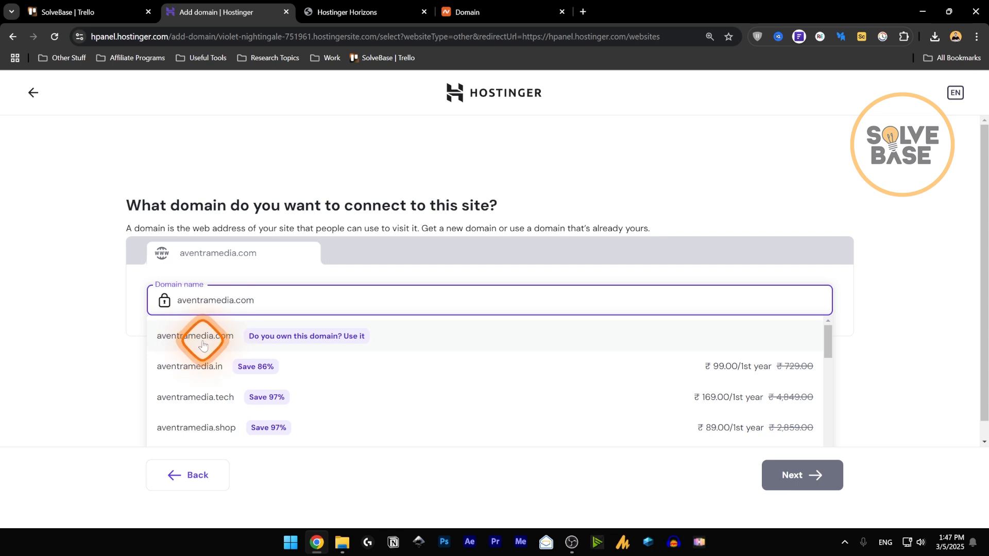
click(202, 345)
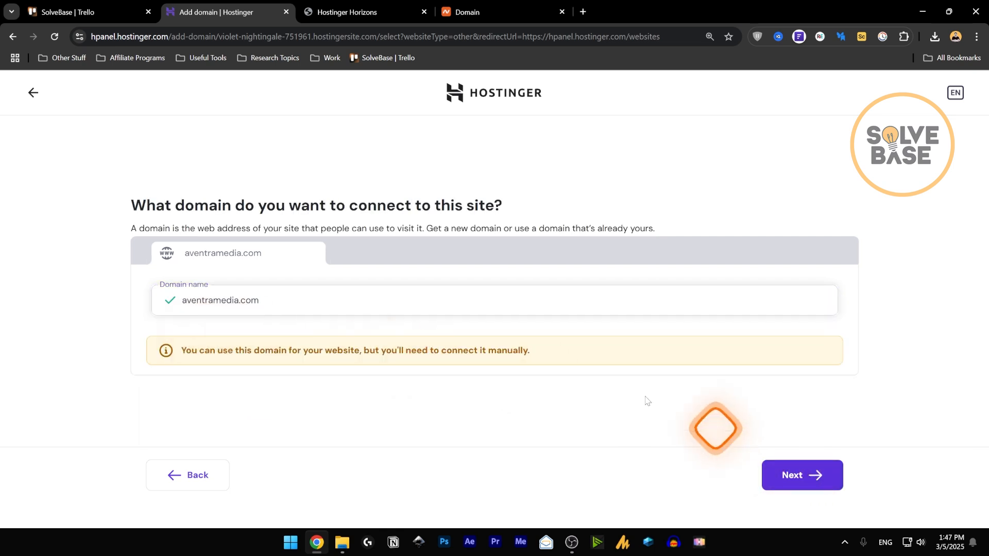
click(807, 468)
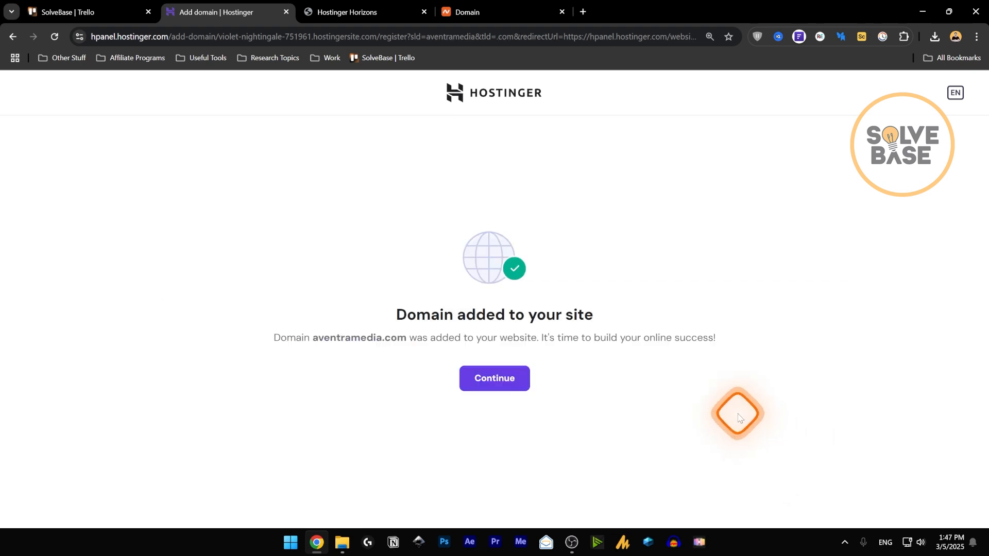
- Open Domains > Domain portfolio and select aventramedia.com under External domains
click(491, 381)
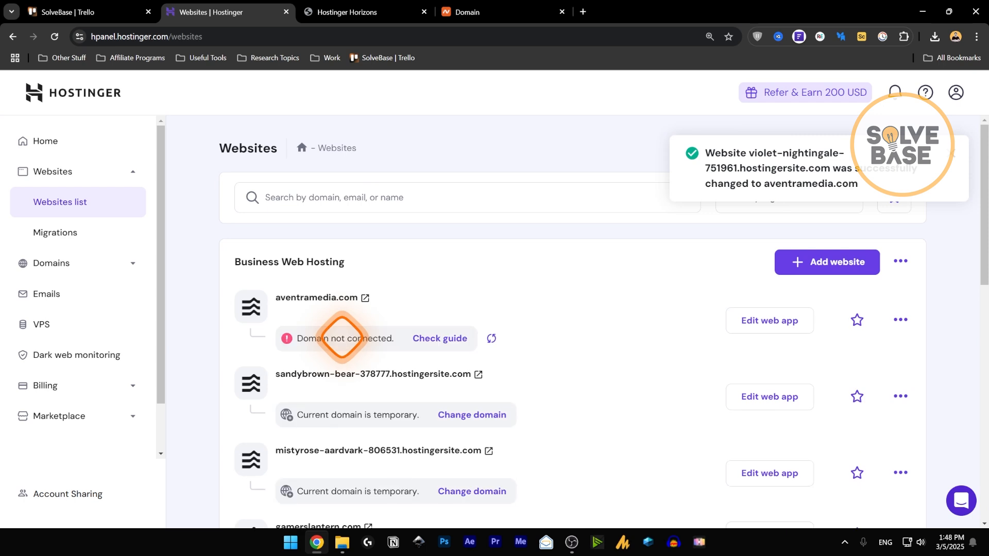
click(51, 263)
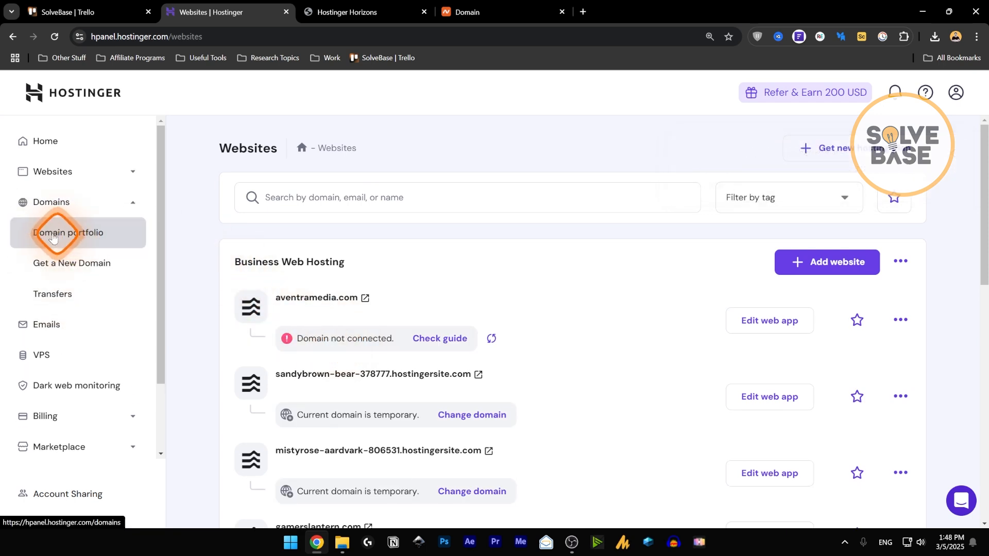
click(48, 234)
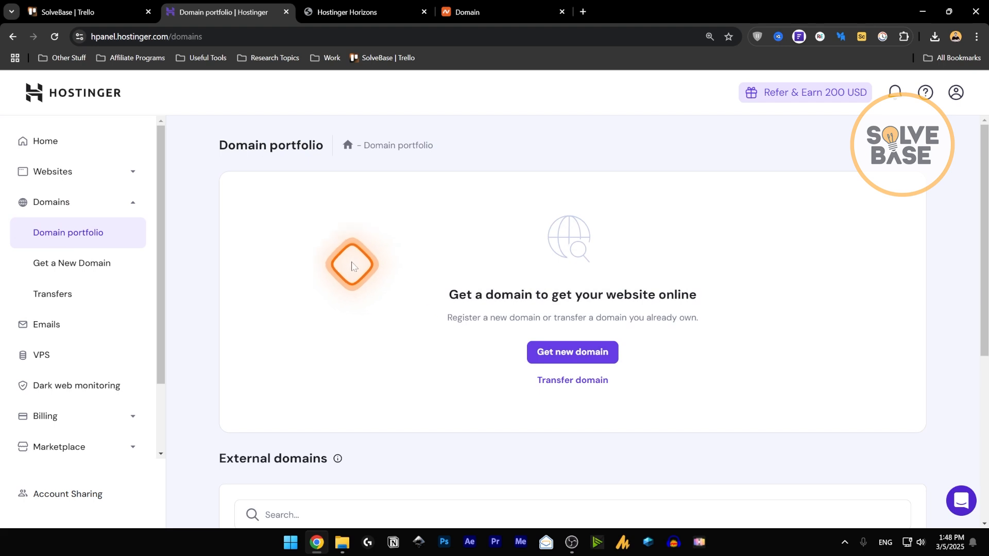
scroll(574, 380, down, 5)
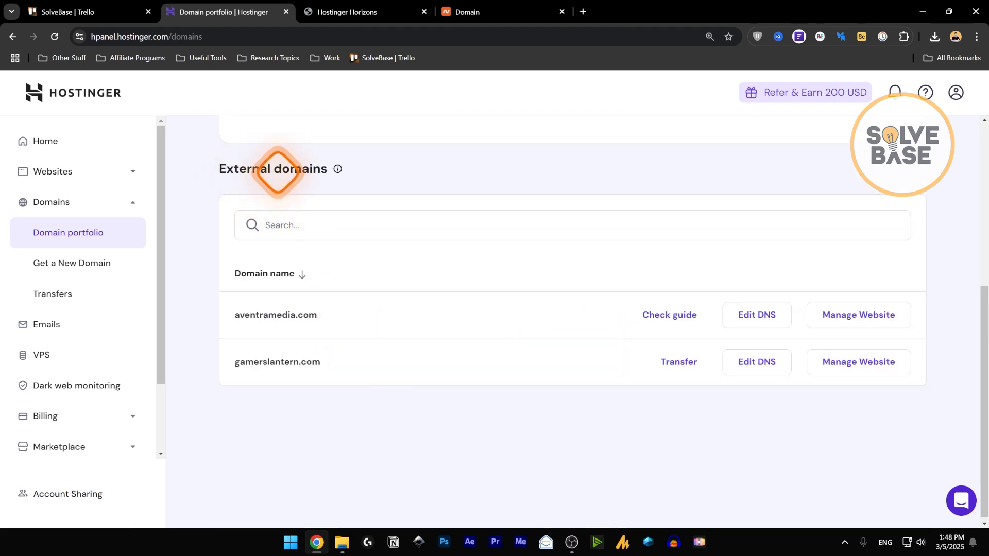
double_click(281, 314)
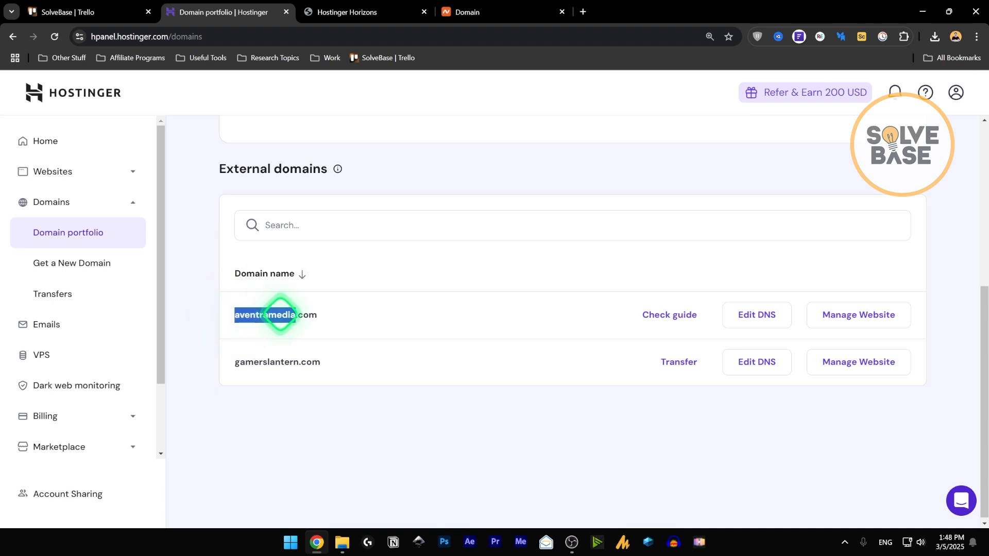
drag(280, 314, 293, 315)
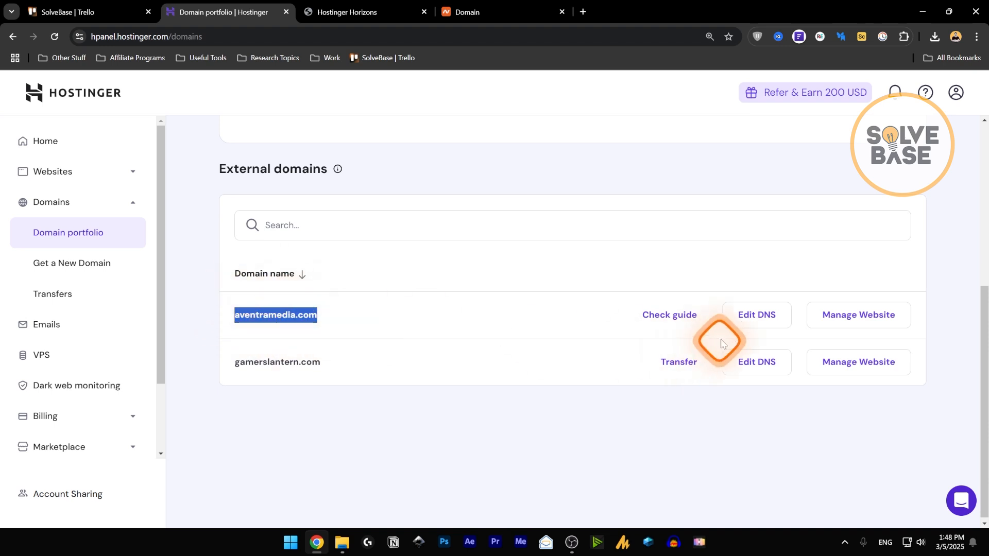
- Open aventramedia.com's Connect domain guide and copy nameserver ns1.dns-parking.com
click(755, 320)
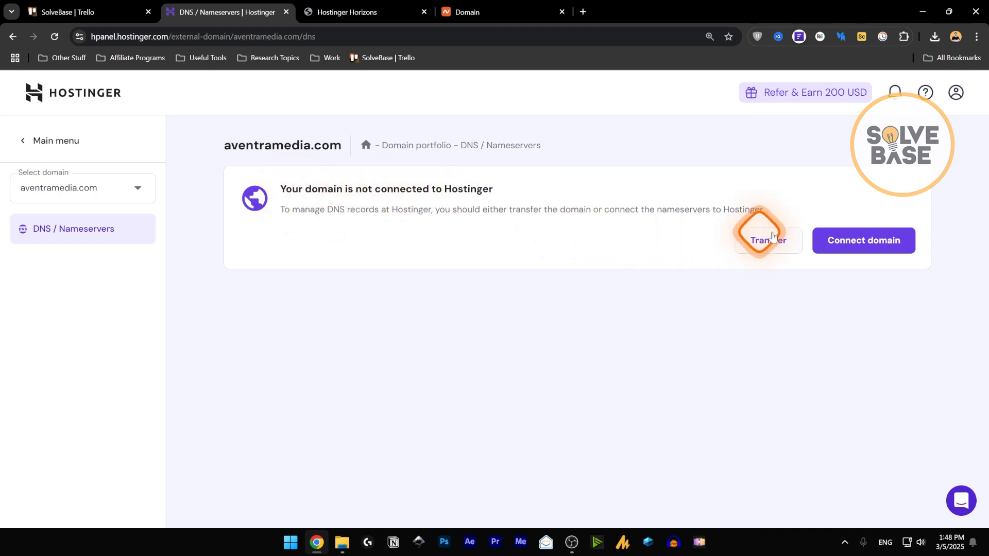
click(853, 252)
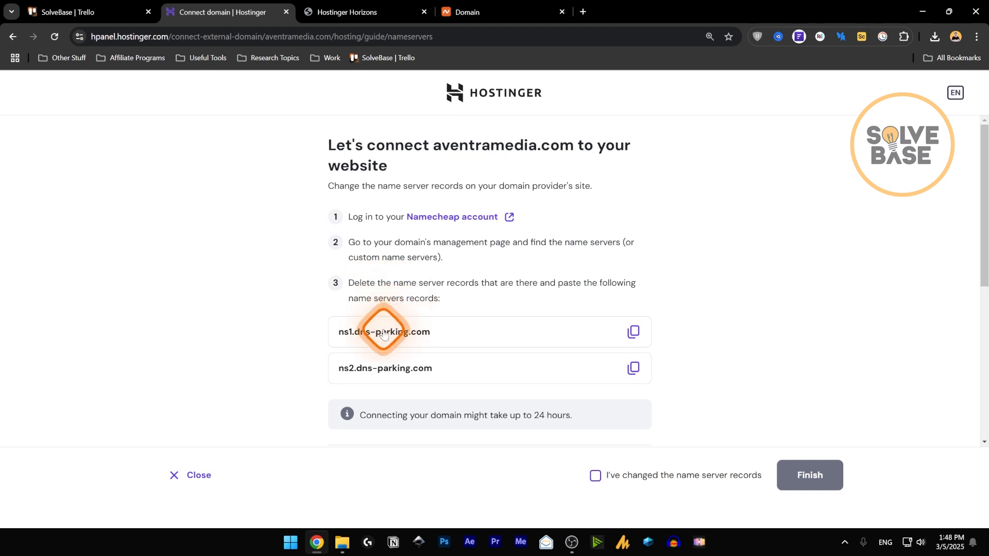
scroll(384, 330, down, 1)
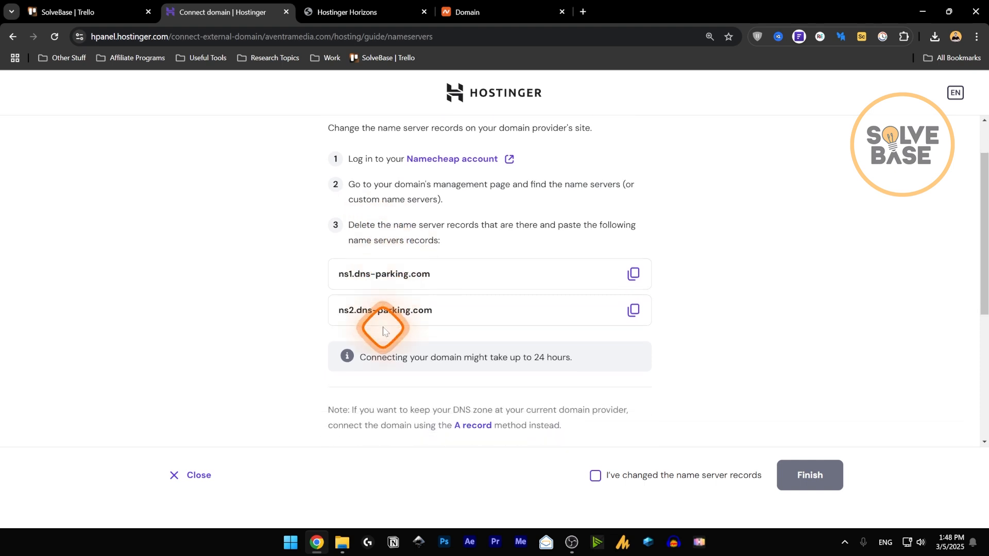
click(634, 276)
click(468, 12)
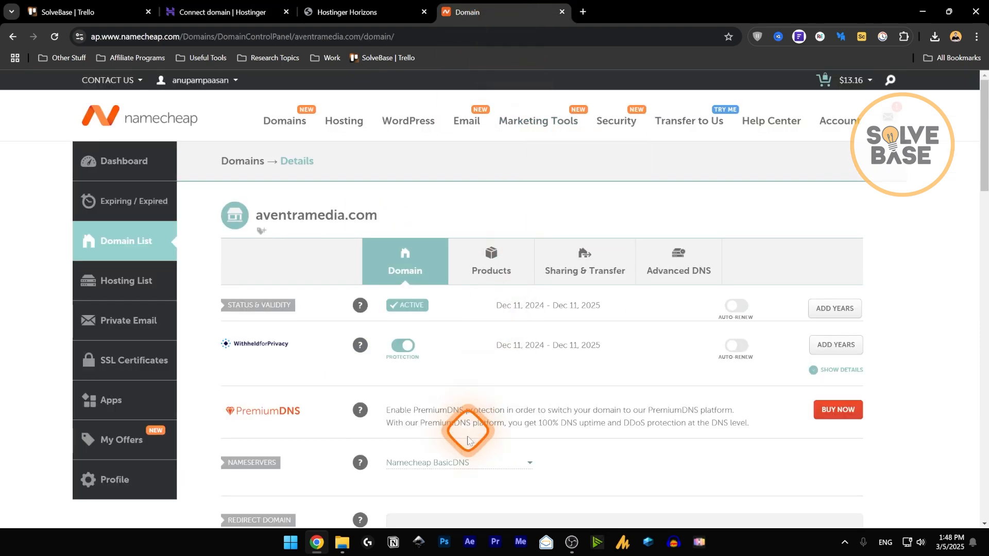
- Switch aventramedia.com to Custom DNS and paste ns1.dns-parking.com as the first nameserver
click(462, 464)
scroll(593, 337, down, 2)
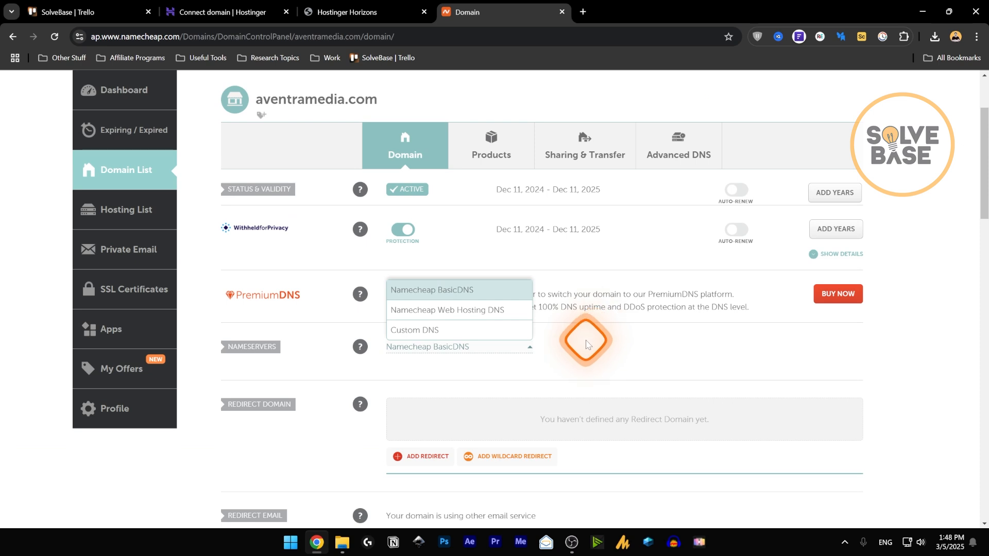
click(417, 335)
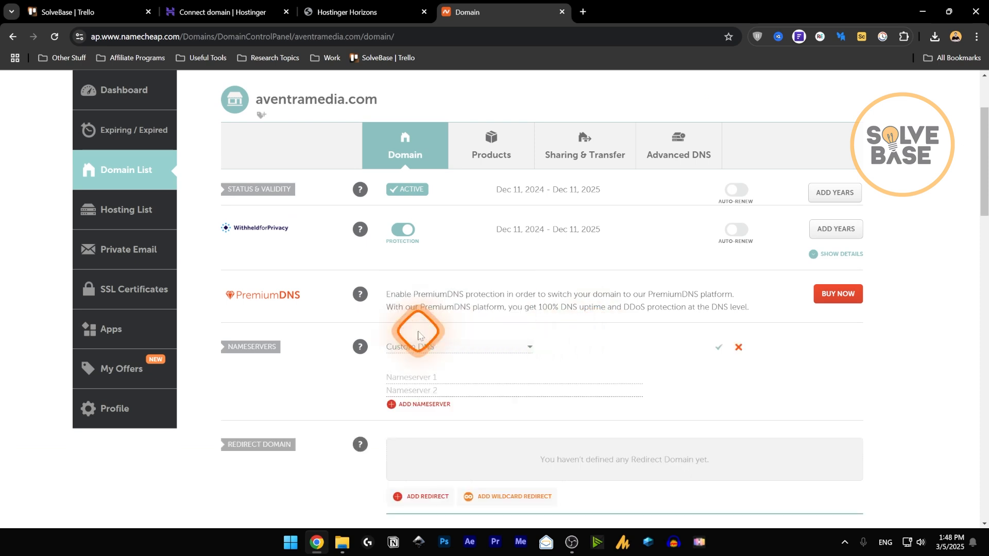
click(408, 377)
key(ctrl+v)
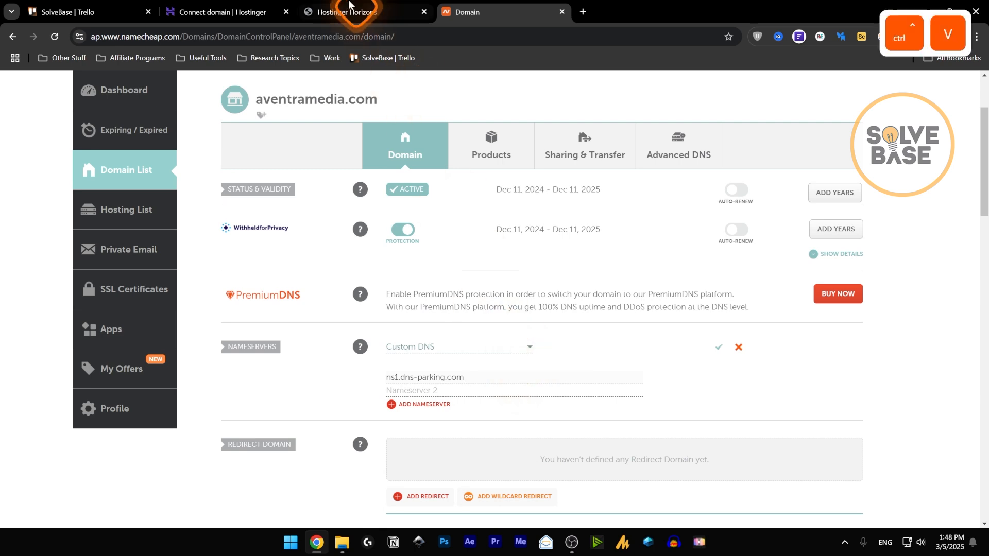
- Copy ns2.dns-parking.com from Hostinger, paste it as the second nameserver, and save
click(227, 11)
click(632, 310)
click(536, 12)
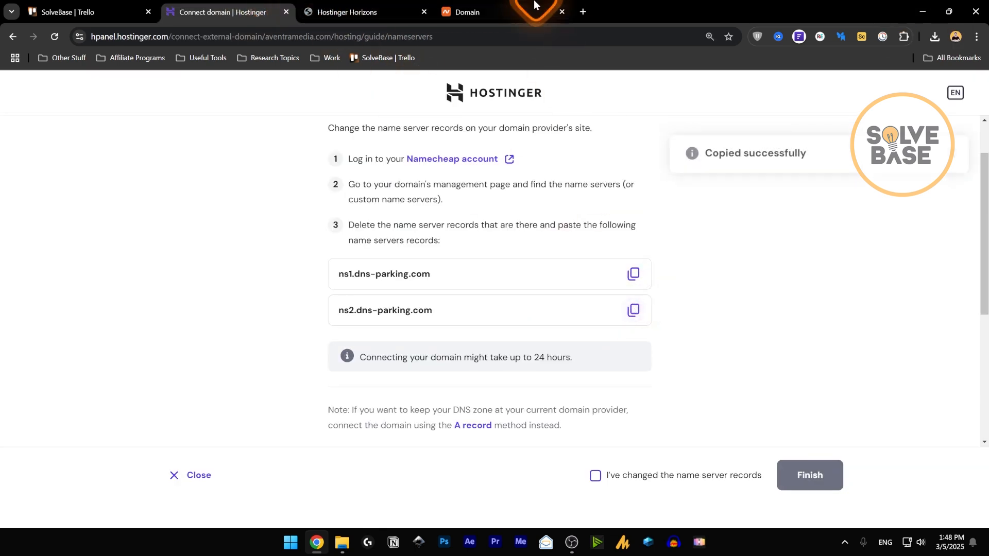
click(427, 390)
key(ctrl+v)
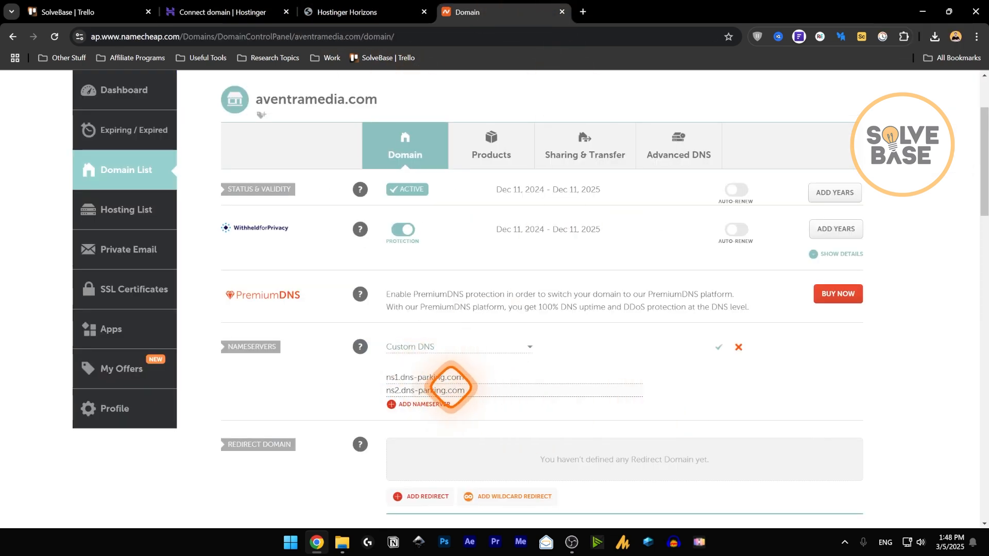
click(719, 346)
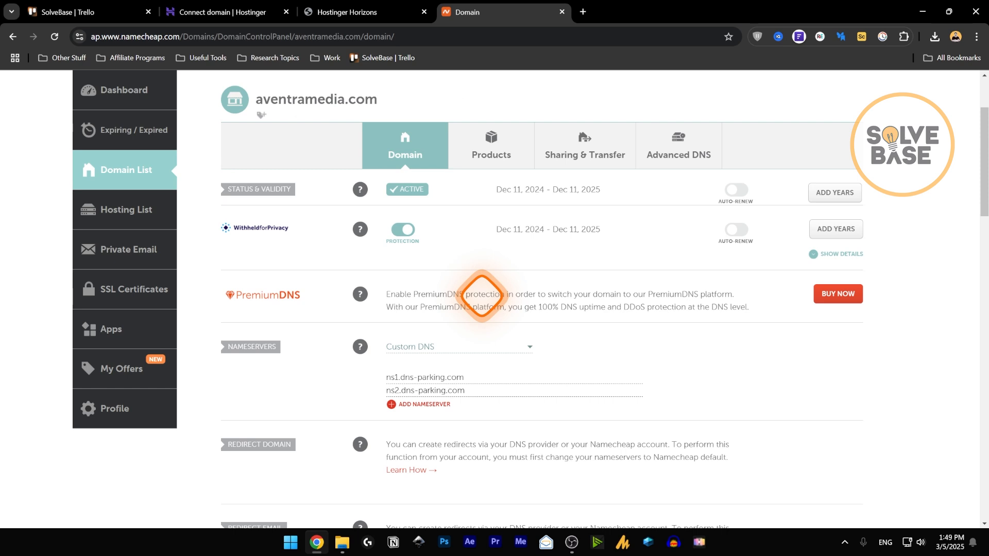
click(217, 12)
scroll(526, 250, down, 2)
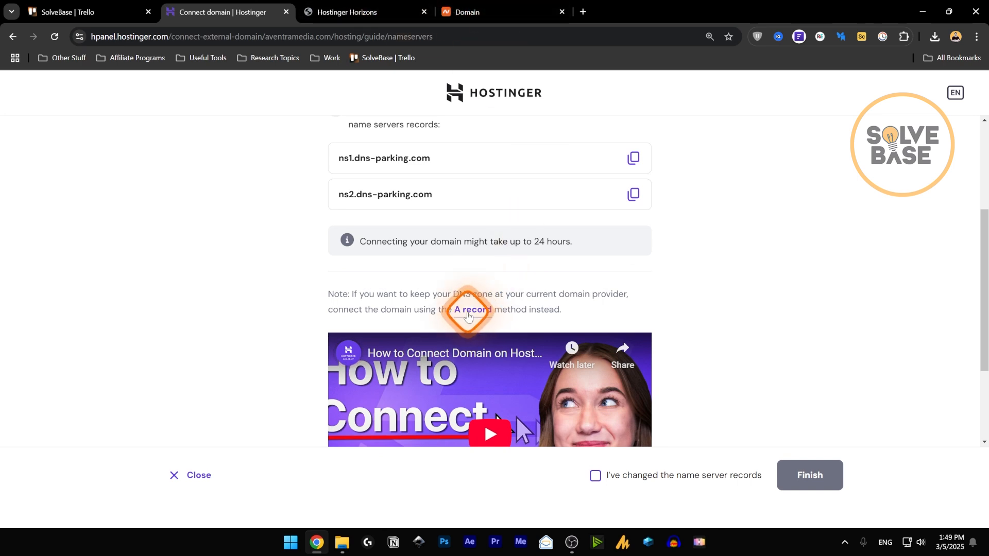
- Switch the guide to the A record method pointing @ and www to 147.93.17.116
click(467, 313)
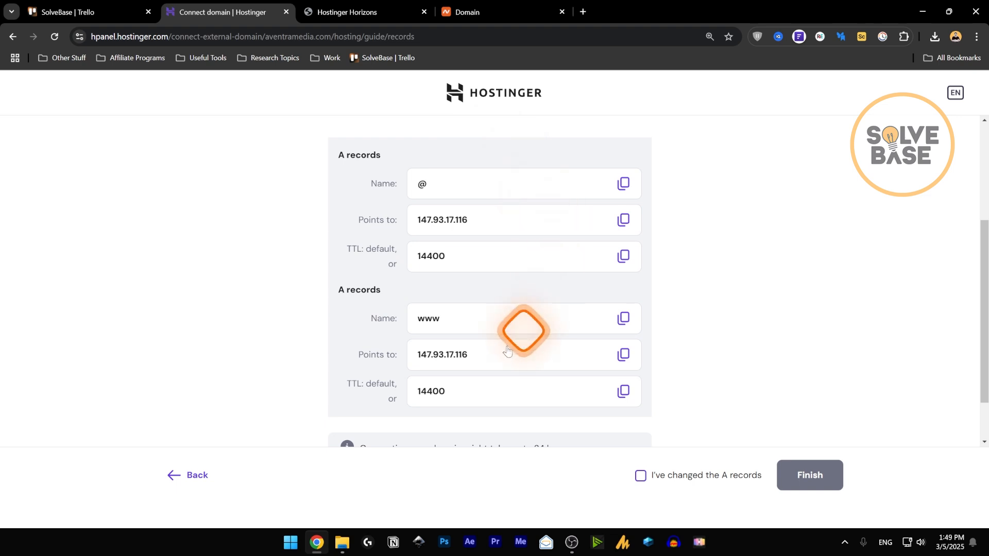
scroll(392, 279, down, 1)
scroll(392, 280, up, 1)
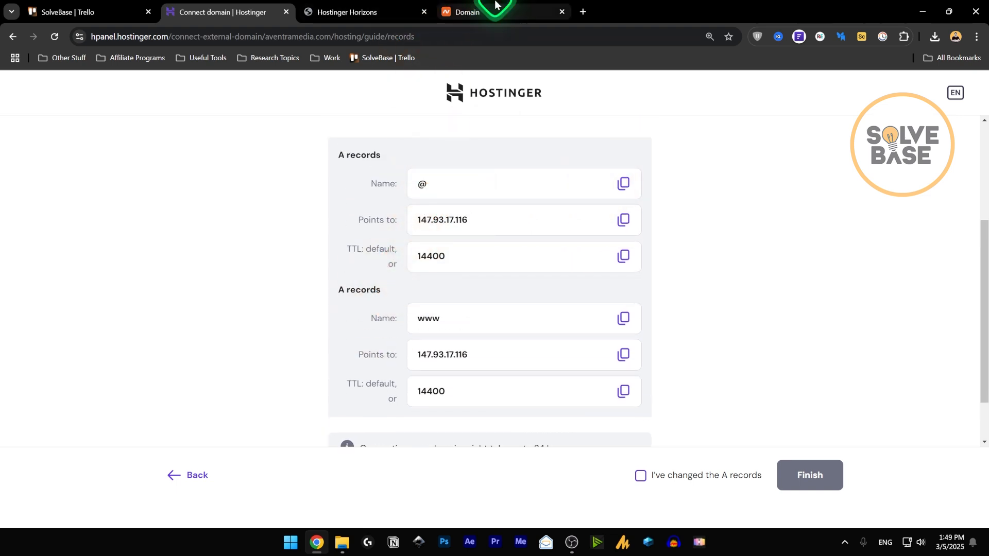
click(510, 11)
click(667, 157)
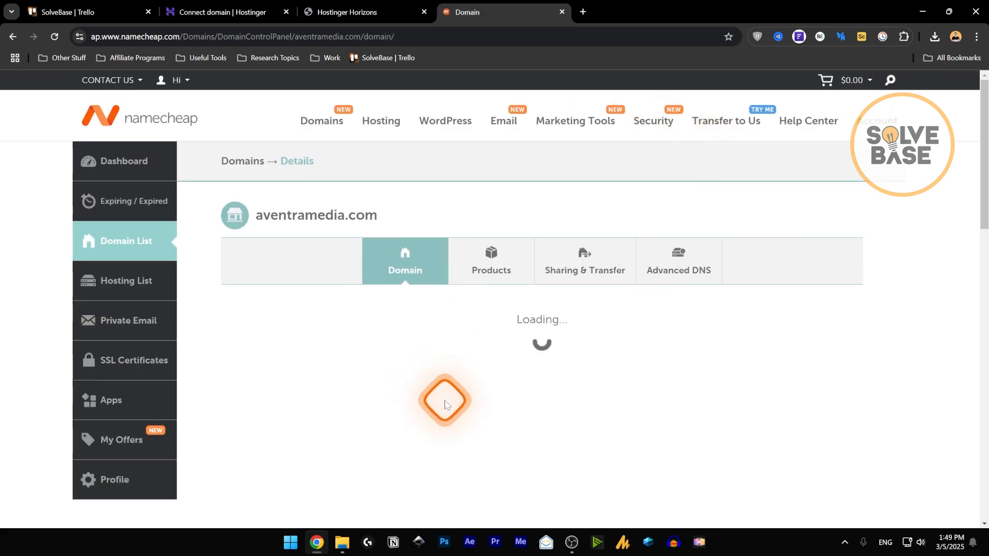
- Set aventramedia.com's nameservers back to Namecheap BasicDNS and save
scroll(449, 397, down, 1)
click(432, 405)
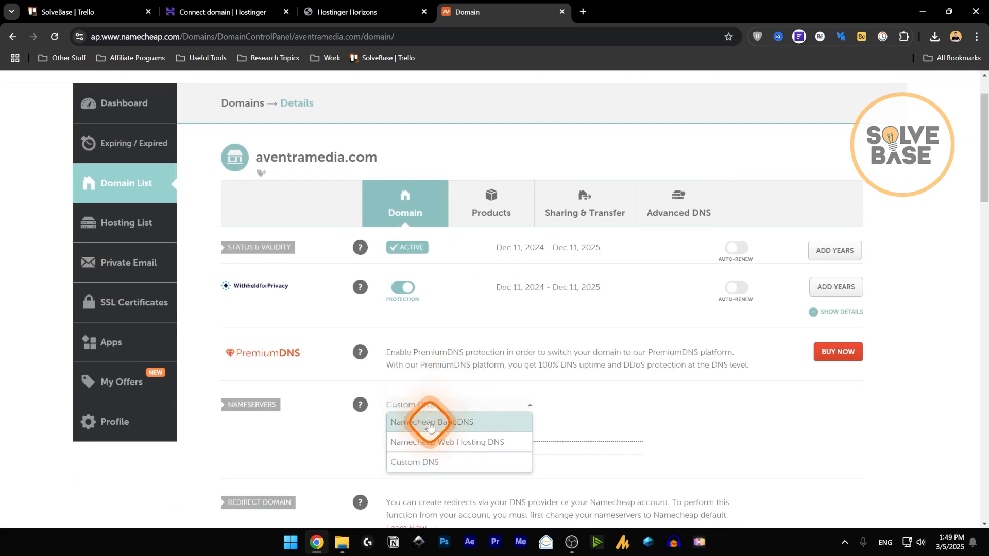
click(431, 422)
click(715, 406)
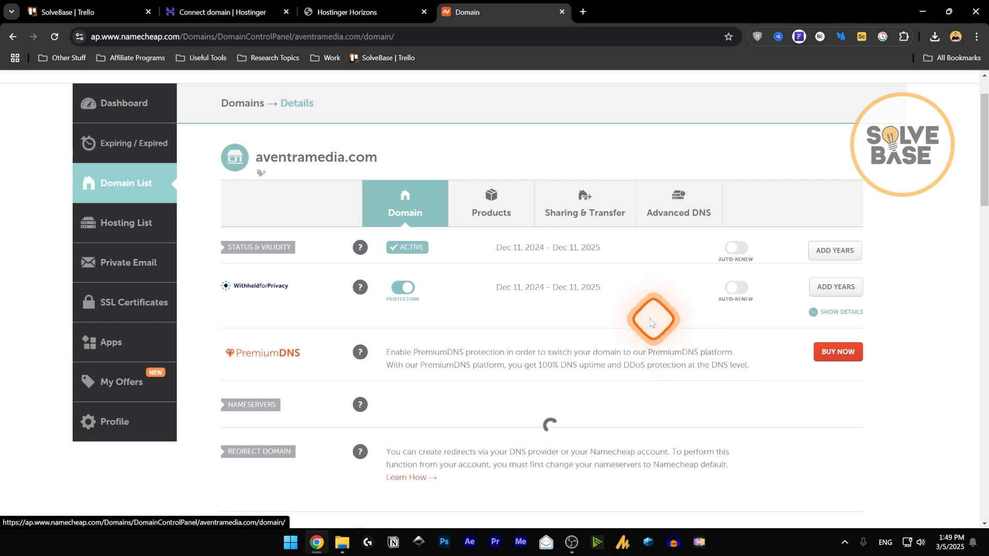
- Open the Advanced DNS tab to view the domain's host records
click(678, 212)
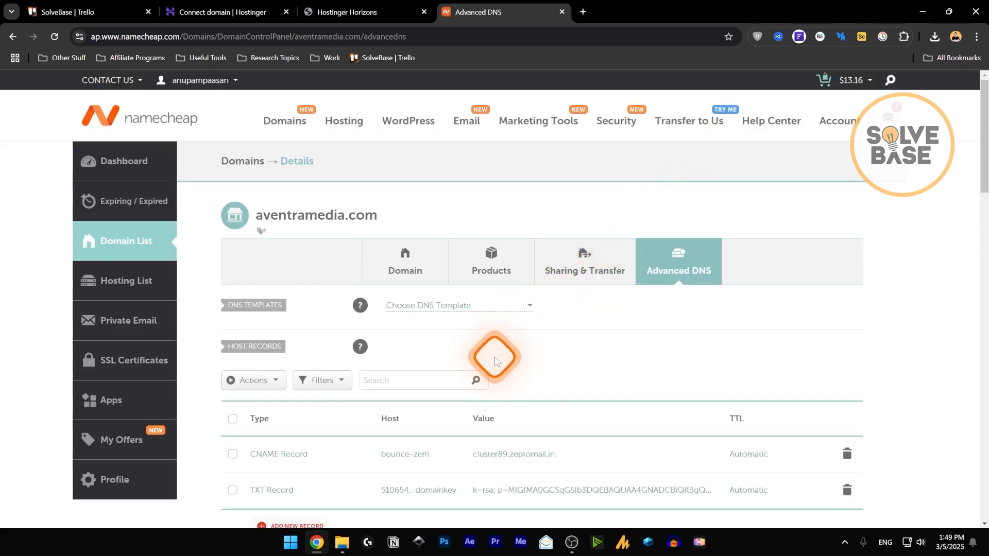
scroll(494, 360, down, 2)
click(492, 348)
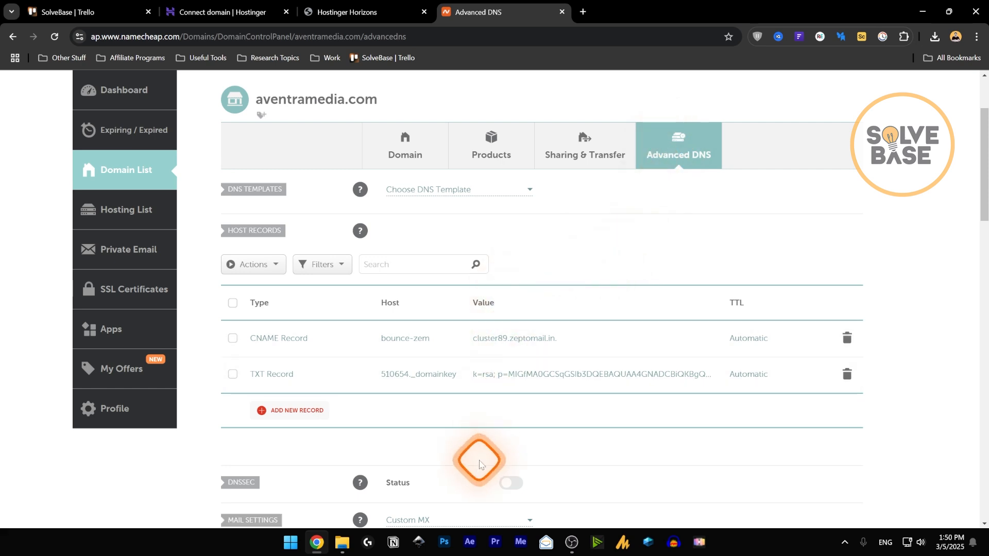
- Add a new A Record row to aventramedia.com's Namecheap host records
click(223, 7)
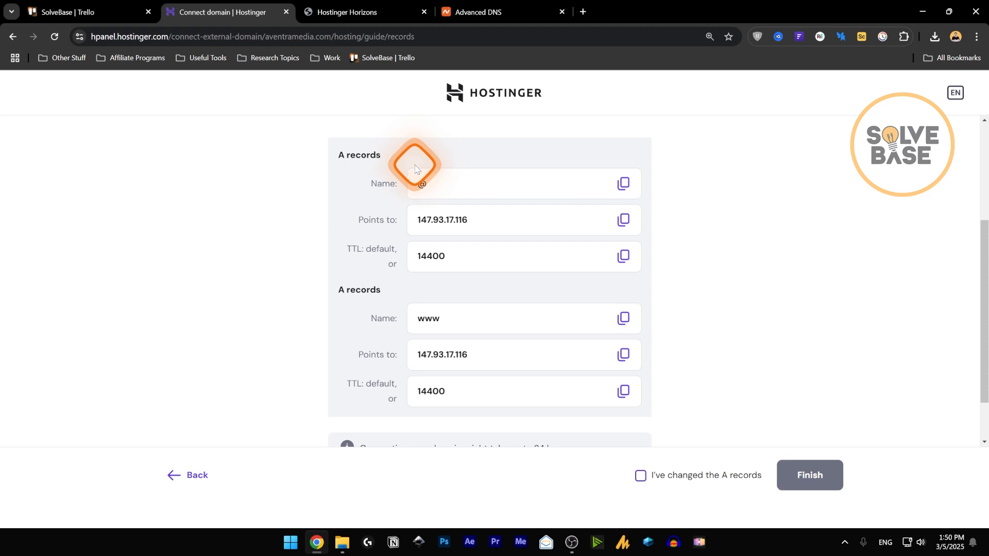
click(478, 12)
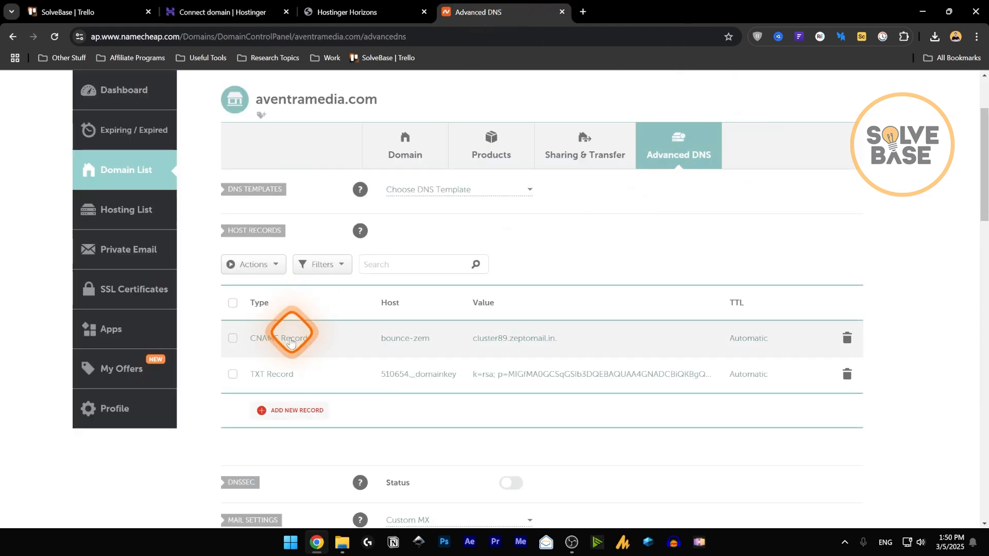
click(282, 411)
scroll(278, 391, down, 3)
click(282, 256)
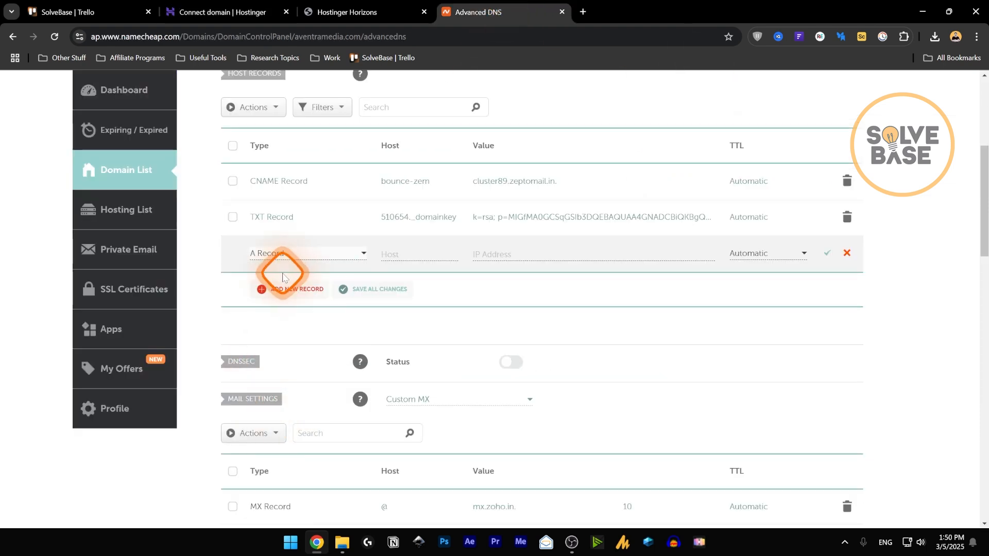
- Set the new A record to Host @ and Value 147.93.17.116, then save it
click(229, 13)
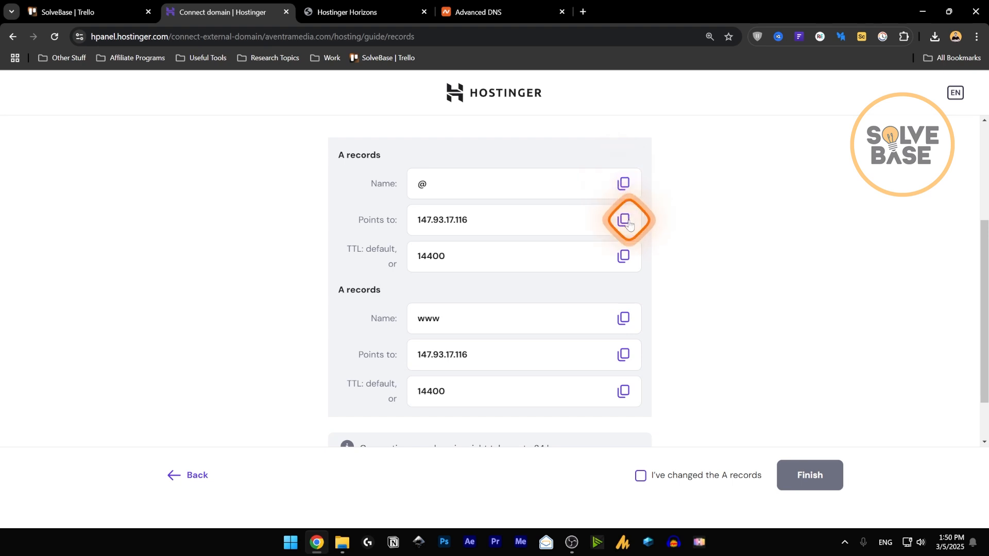
click(629, 223)
click(479, 11)
click(482, 252)
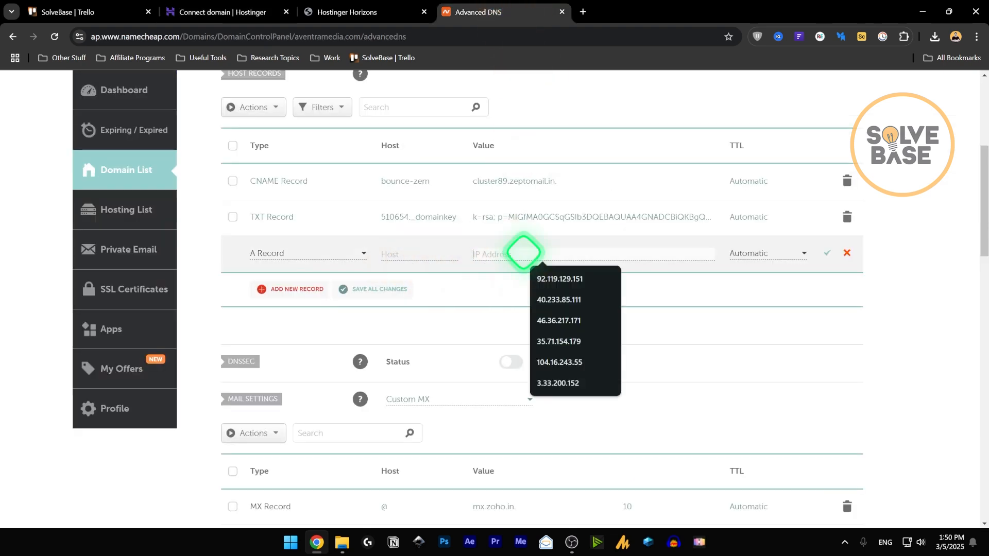
key(ctrl+v)
click(398, 254)
text(@)
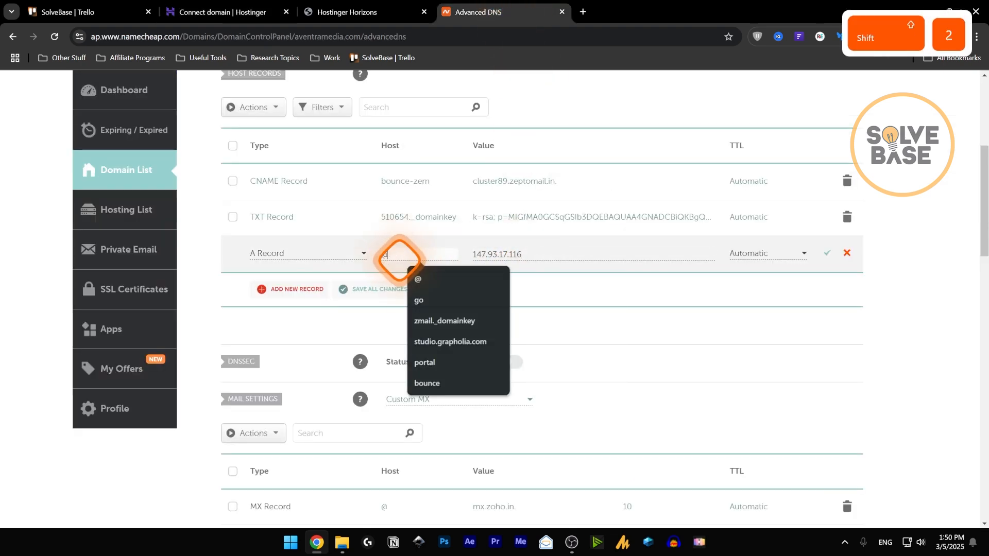
click(481, 287)
click(229, 13)
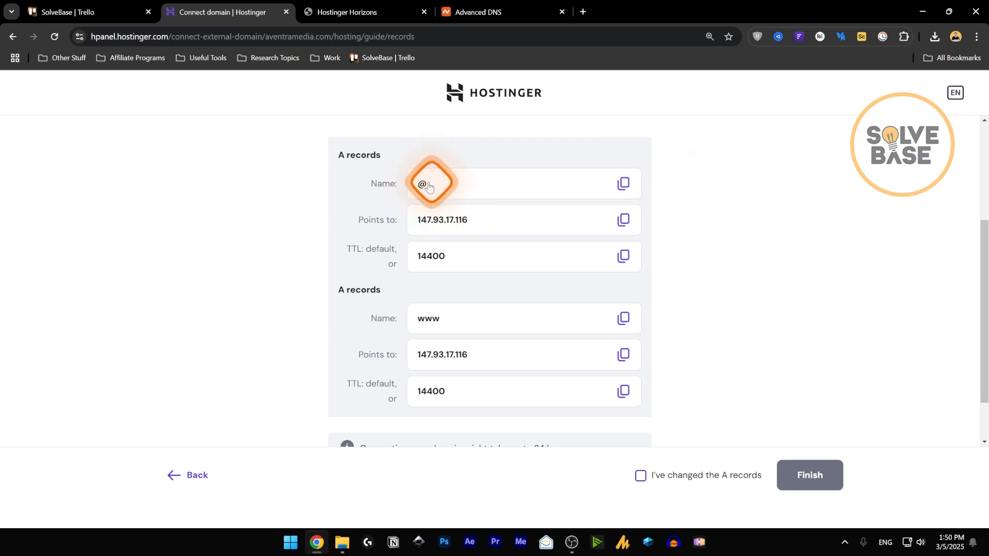
scroll(407, 284, down, 1)
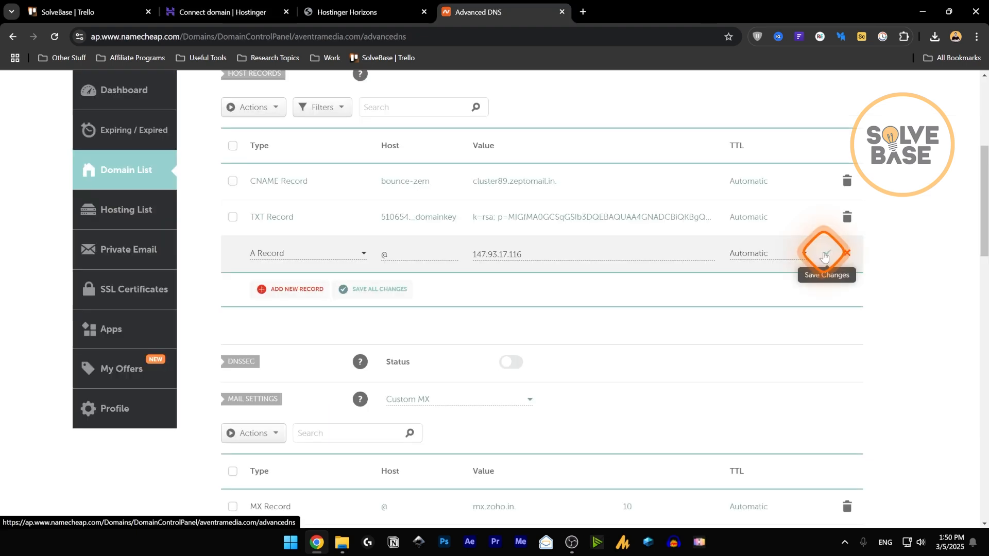
click(824, 257)
- Add and save a second A record with Host www pointing to 147.93.17.116
click(290, 289)
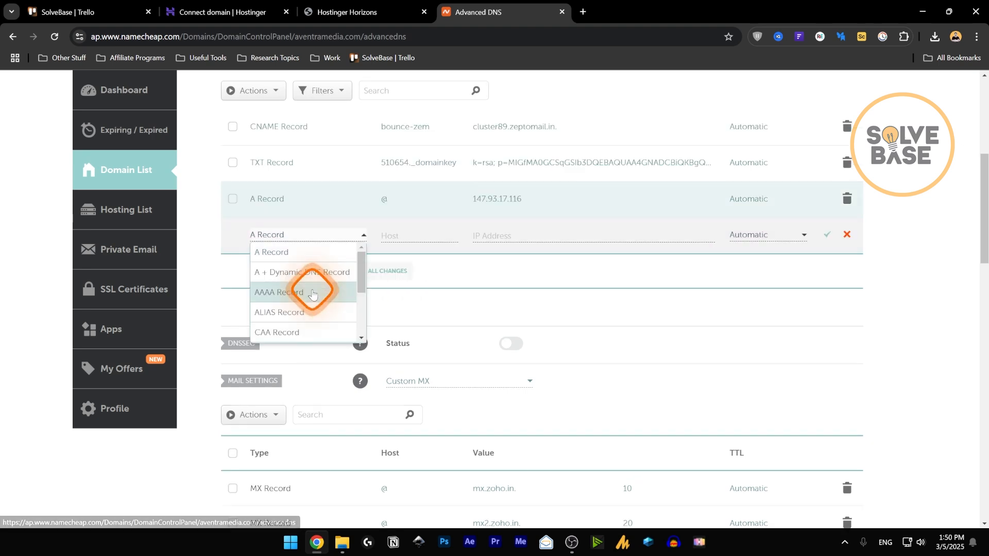
click(280, 251)
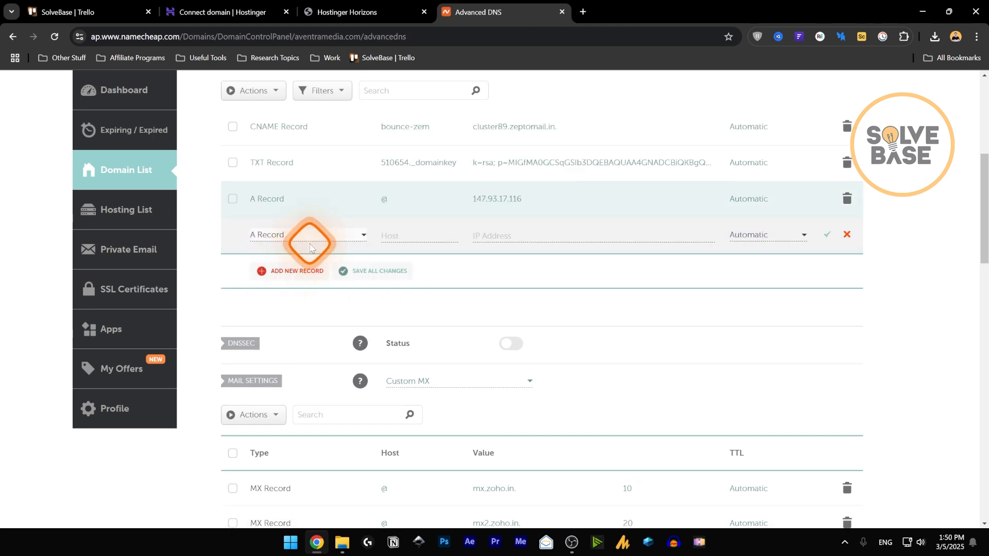
click(233, 5)
click(621, 261)
click(478, 12)
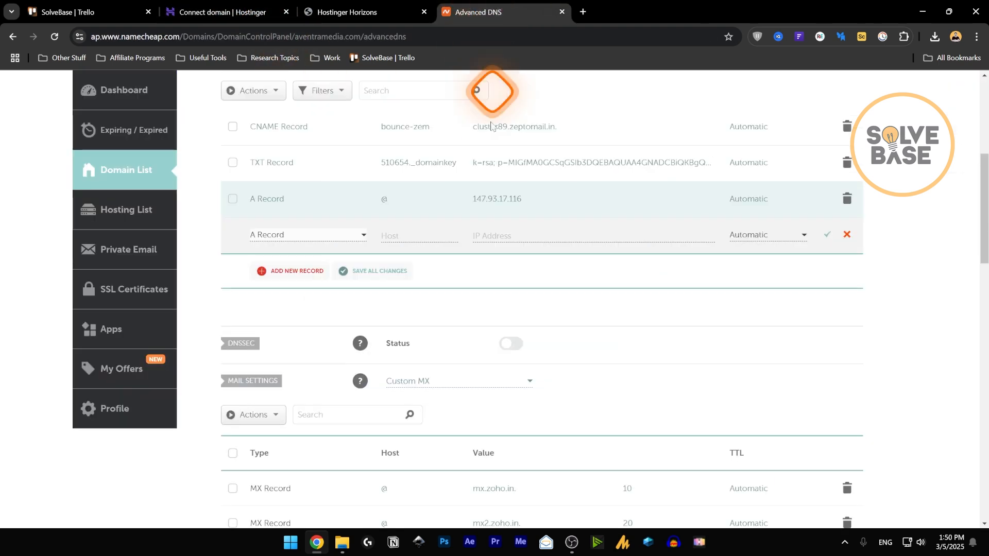
click(402, 236)
key(ctrl+v)
click(227, 12)
click(624, 297)
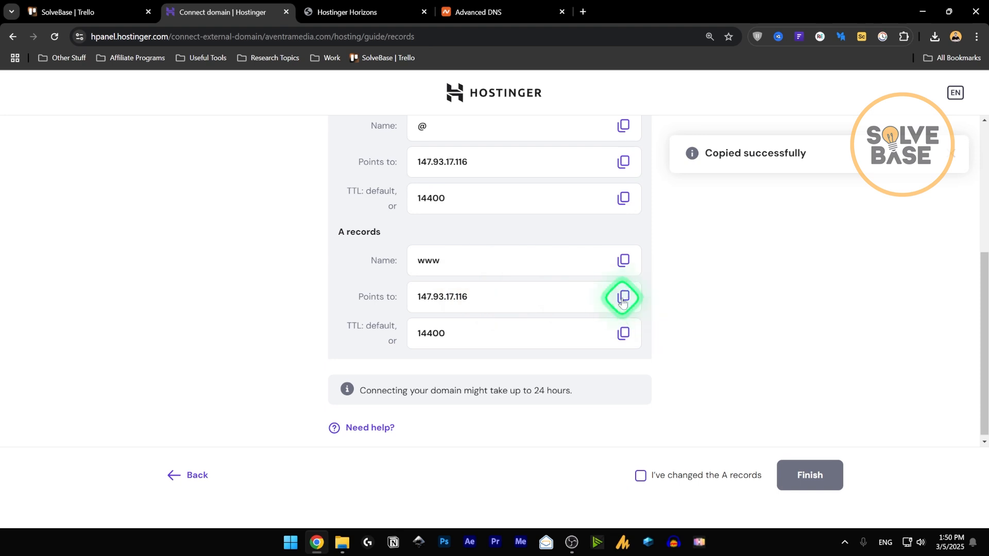
click(478, 12)
click(495, 235)
key(ctrl+v)
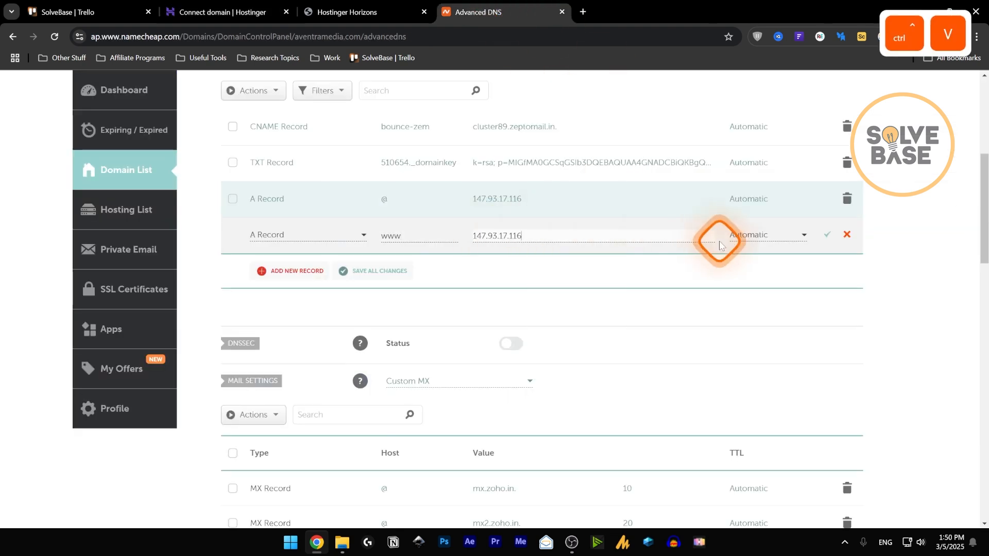
click(828, 236)
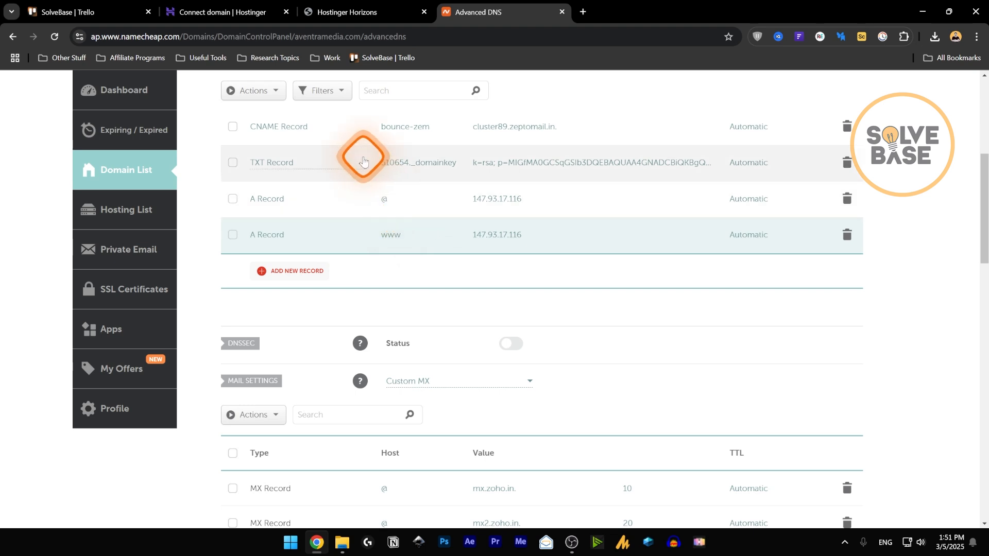
- In Hostinger, tick 'I've changed the A records' and finish connecting aventramedia.com
click(260, 6)
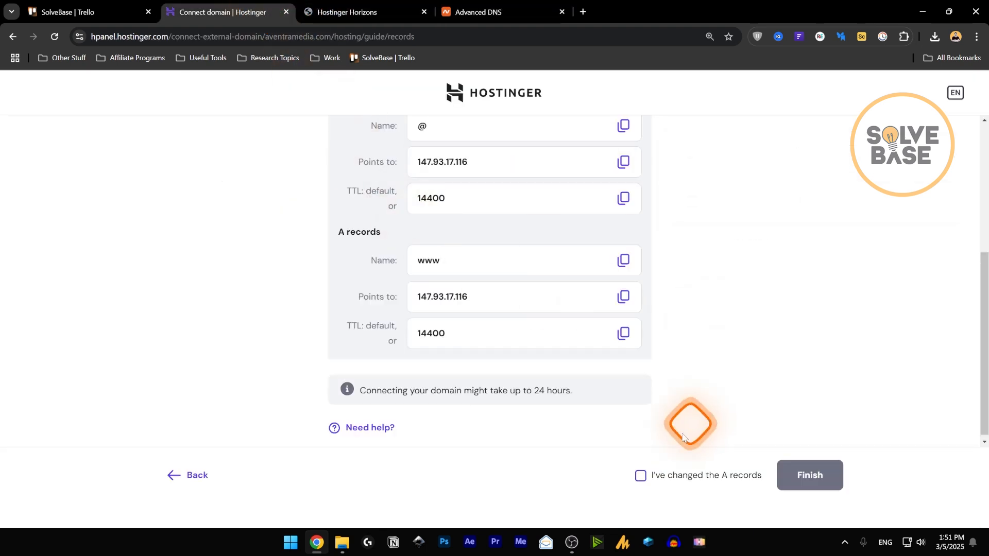
click(641, 477)
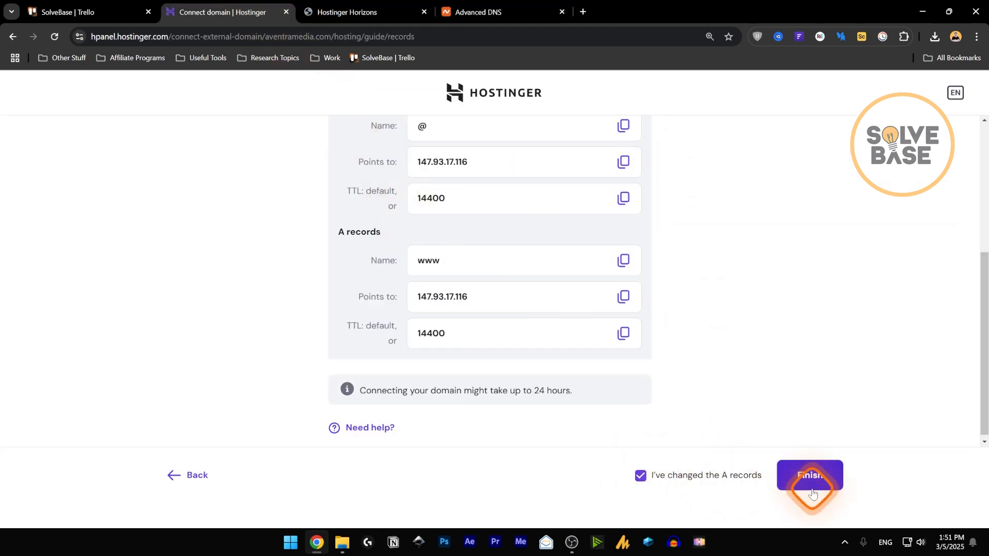
click(811, 485)
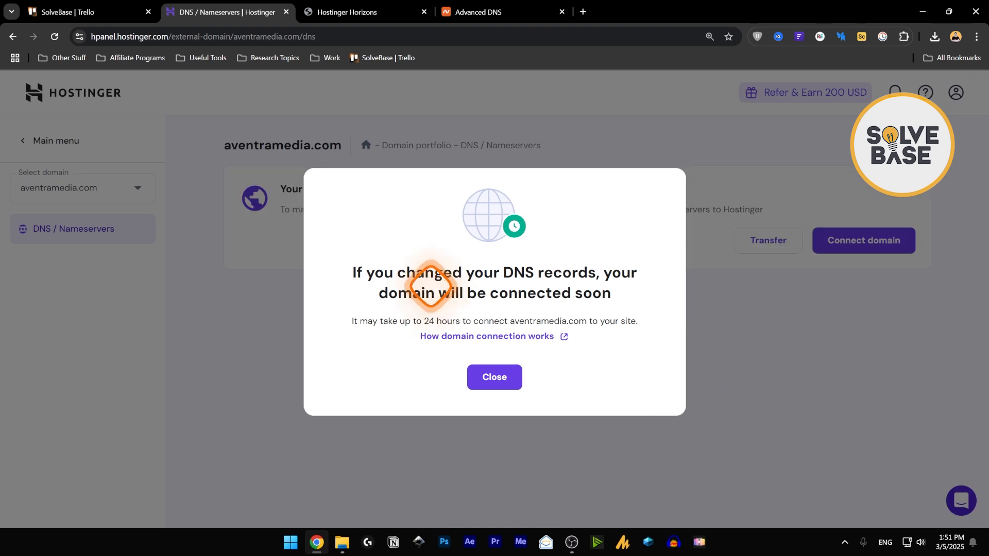
- Refresh aventramedia.com's domain status from the Websites list, then open the live site
click(492, 377)
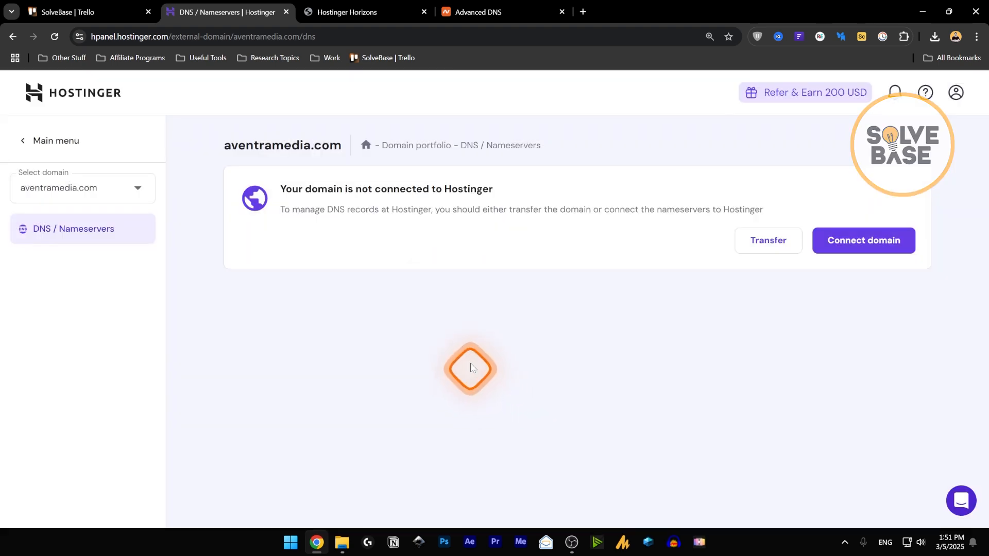
click(367, 148)
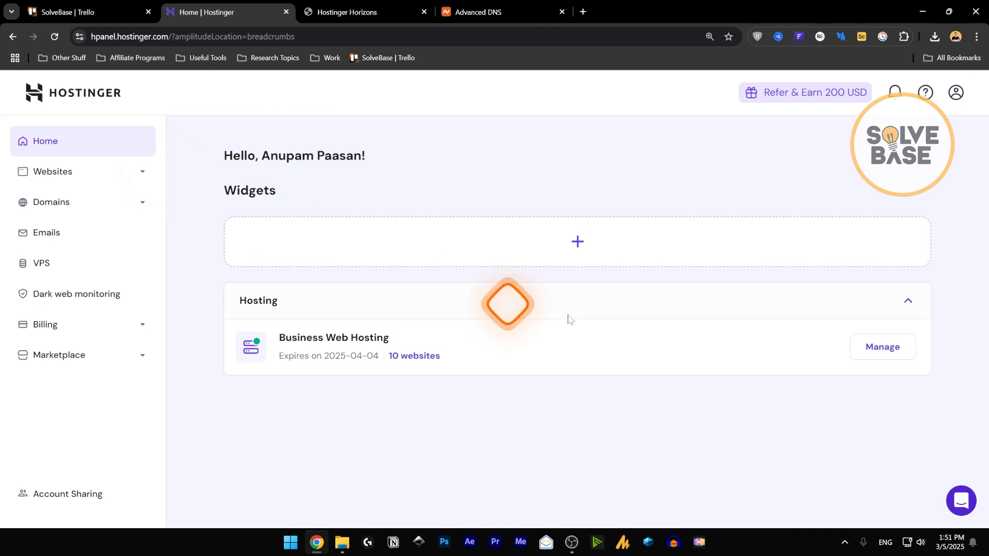
click(453, 309)
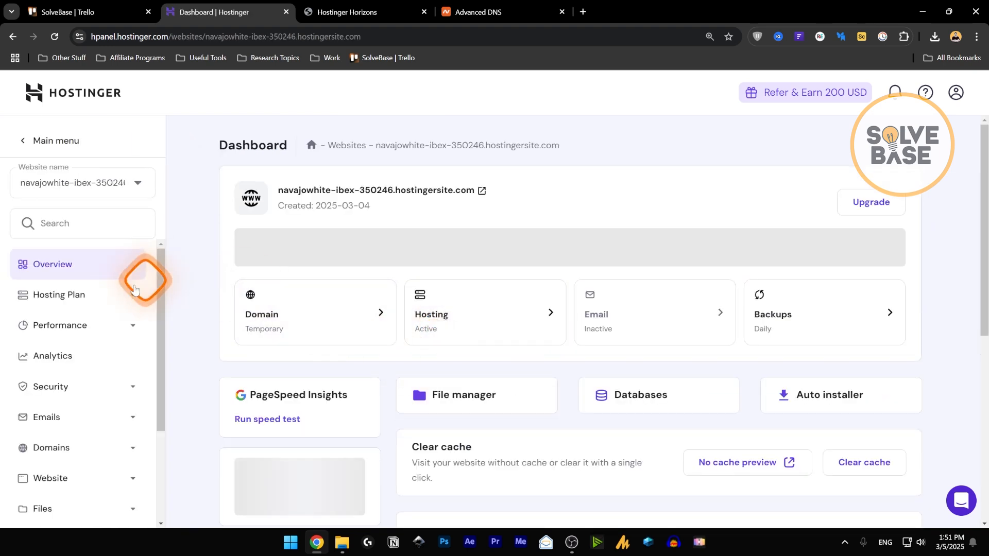
click(66, 243)
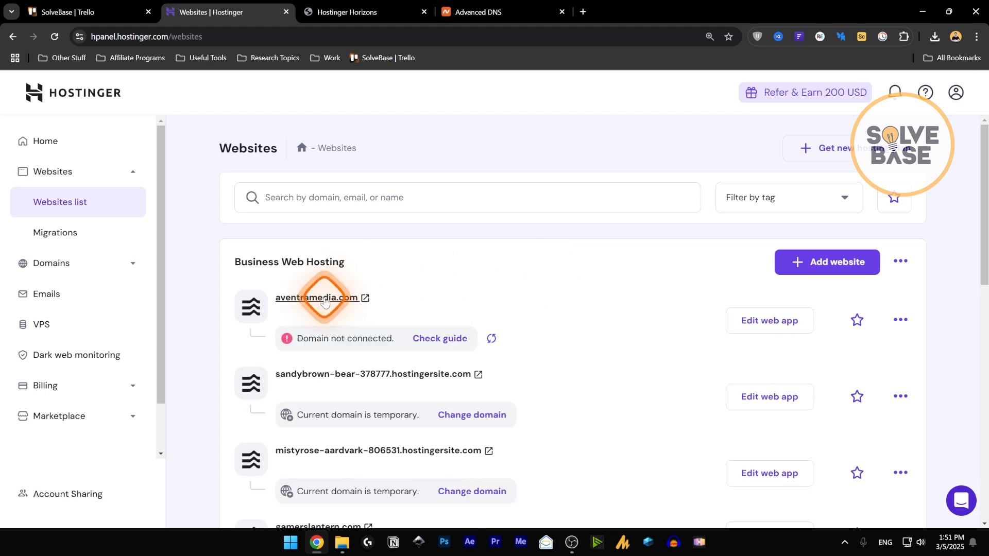
click(493, 340)
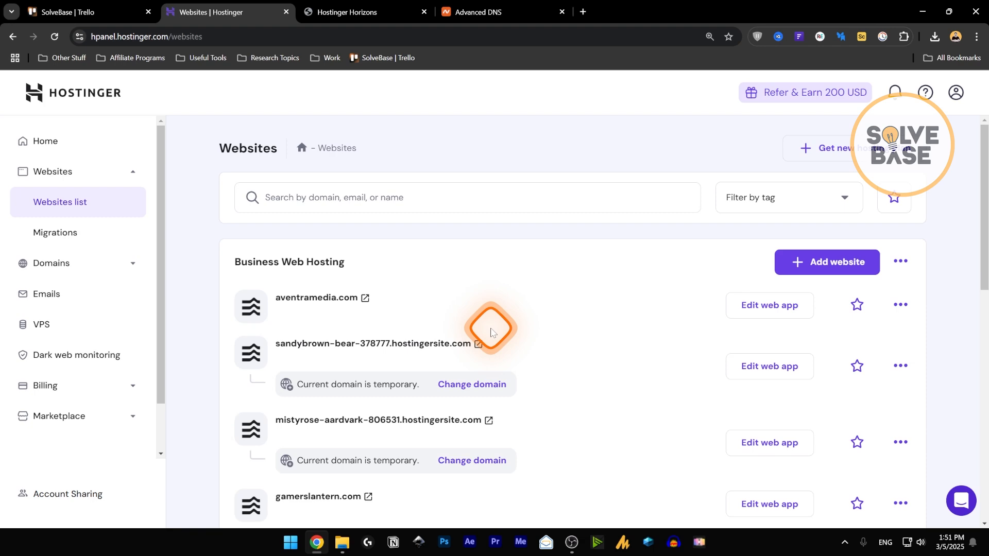
click(309, 299)
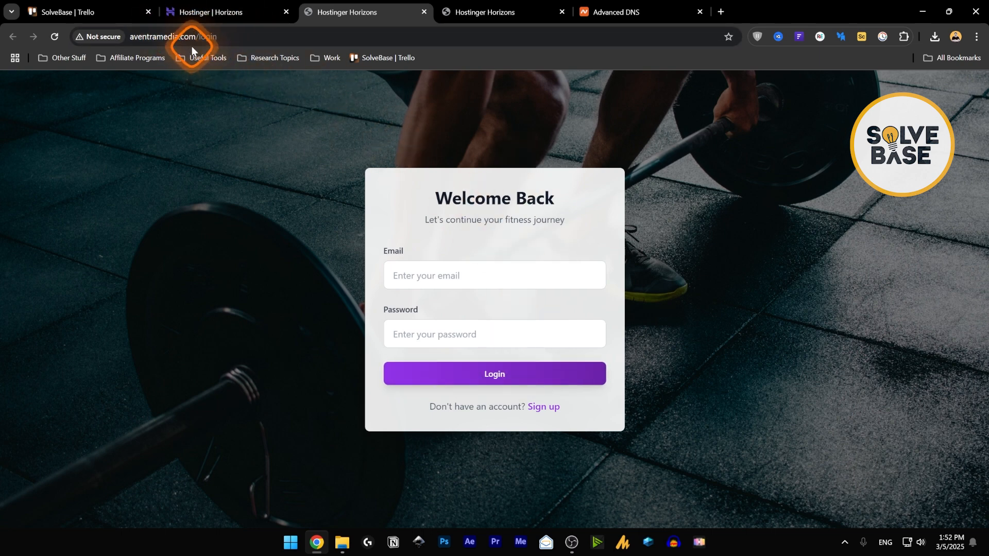
- Sign in to the Fitness Tracker on aventramedia.com with the account email, saving the login
click(543, 407)
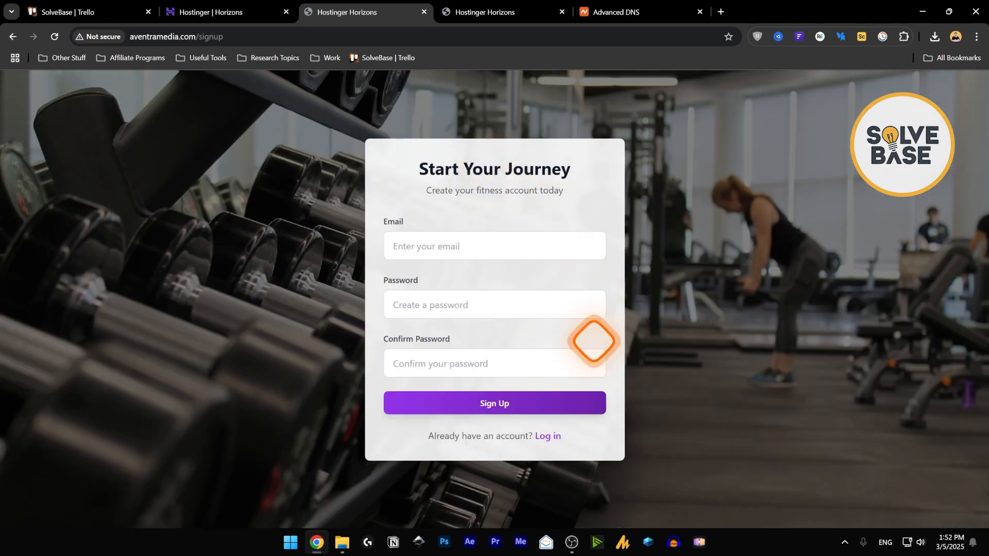
click(548, 435)
click(434, 274)
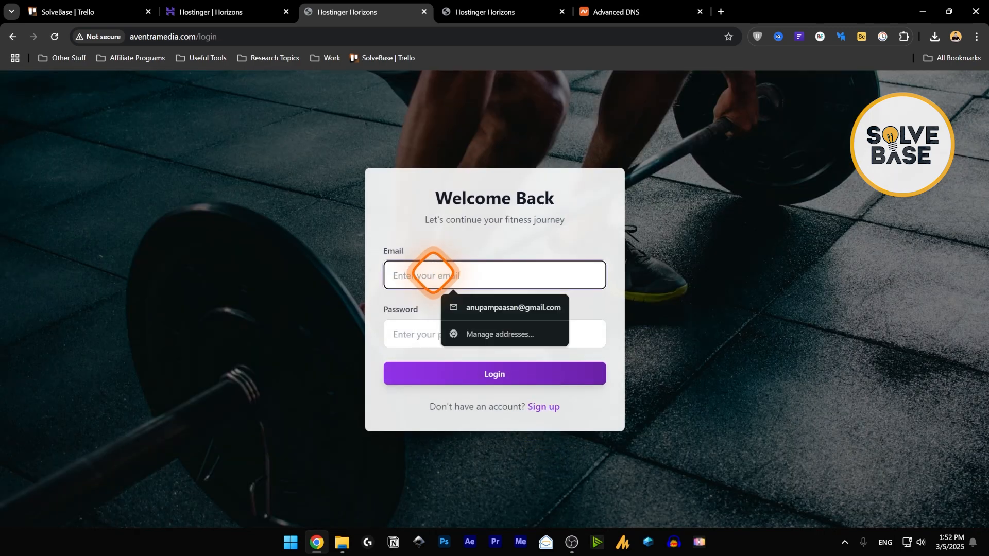
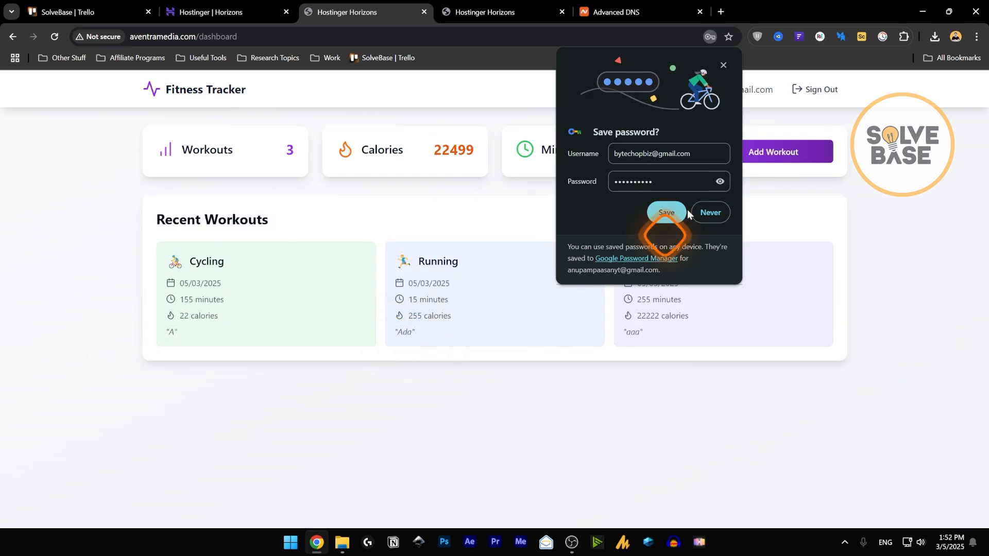
click(665, 212)
- Add a Swimming workout of 155 minutes and 22 calories with the note 'aa'
click(751, 155)
click(556, 216)
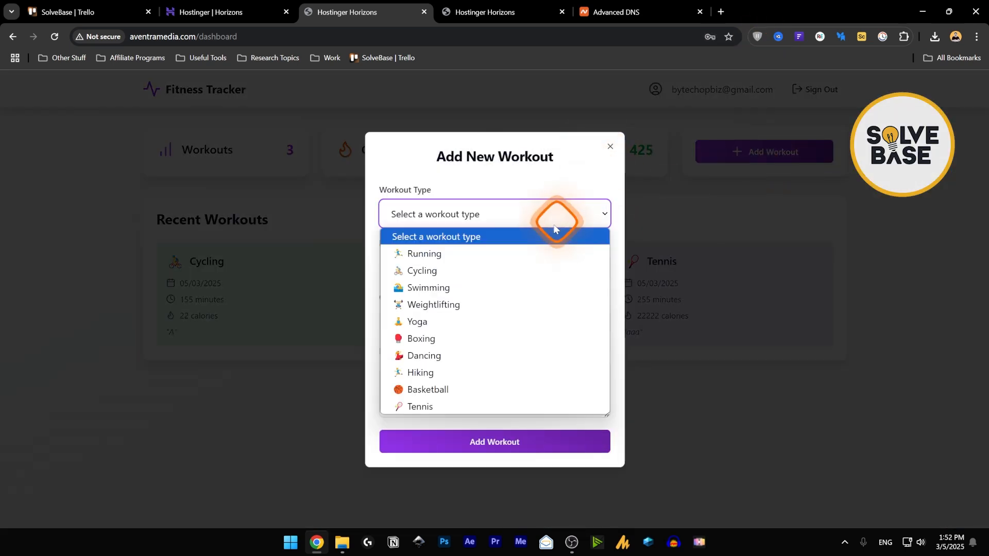
click(449, 287)
click(446, 267)
text(155)
click(420, 316)
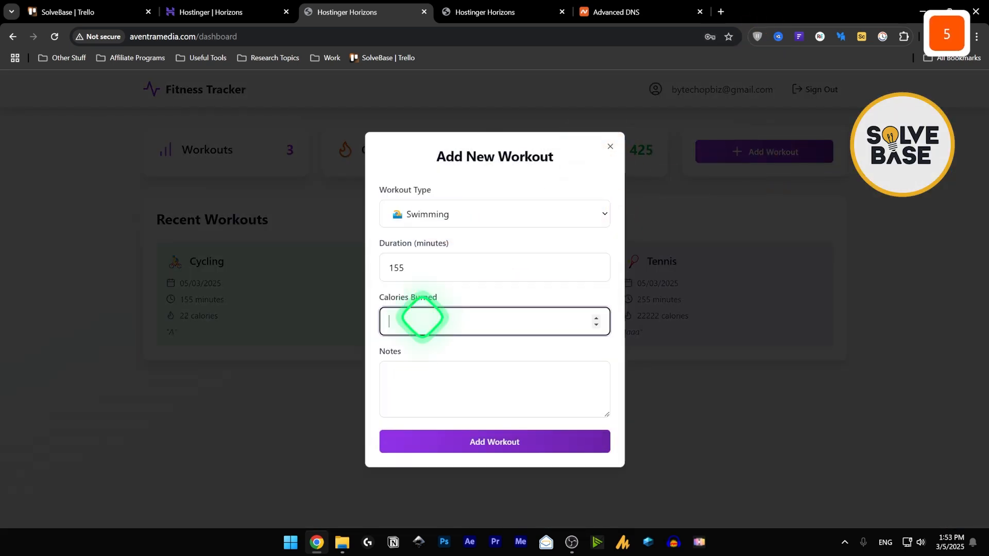
text(22)
click(434, 378)
text(aa)
click(469, 441)
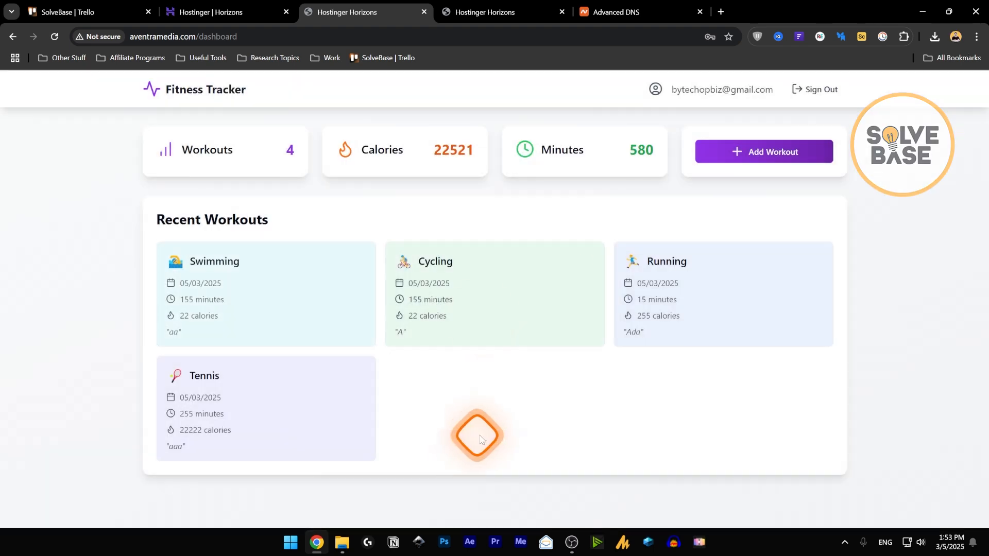